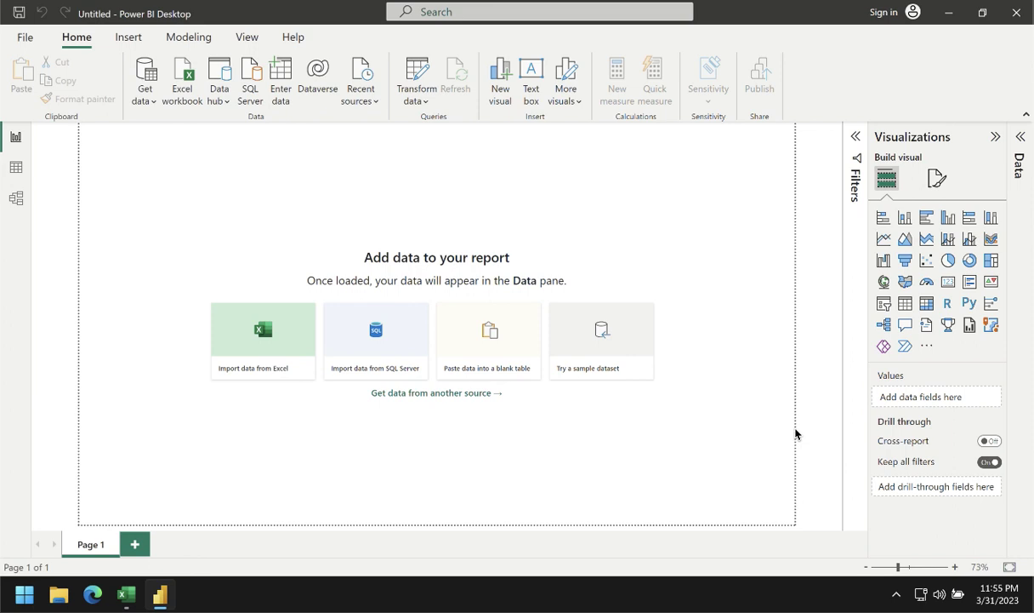
Open the program options and check the available import locales in the current file's regional settings.
left_click(25, 38)
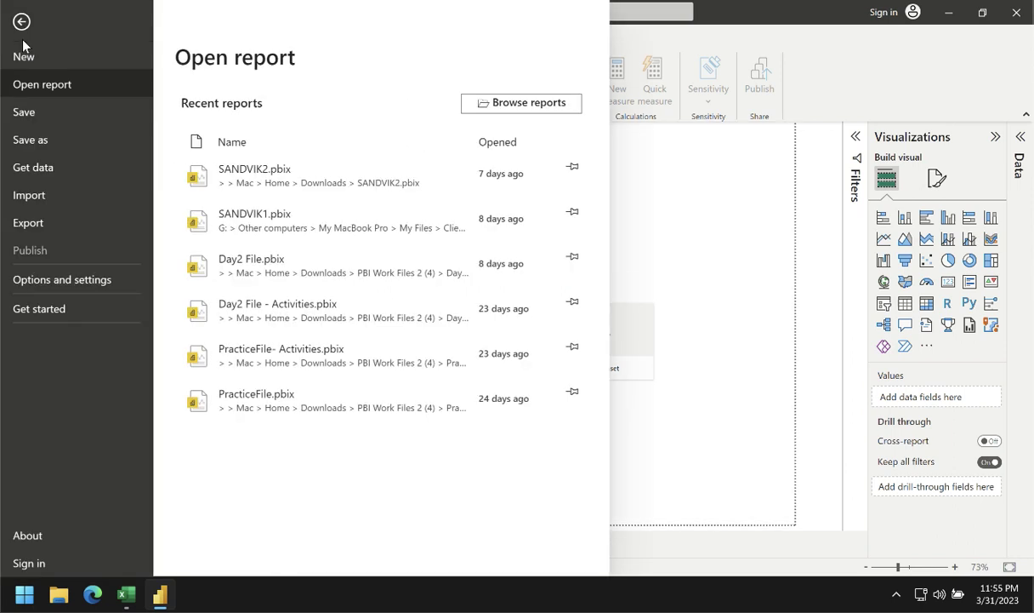
left_click(60, 287)
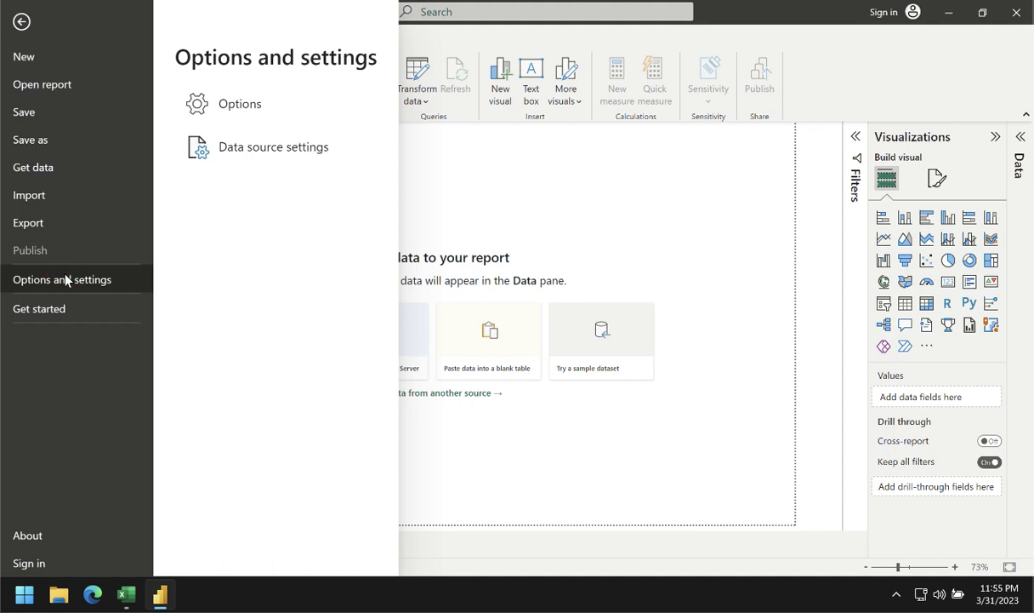
left_click(271, 102)
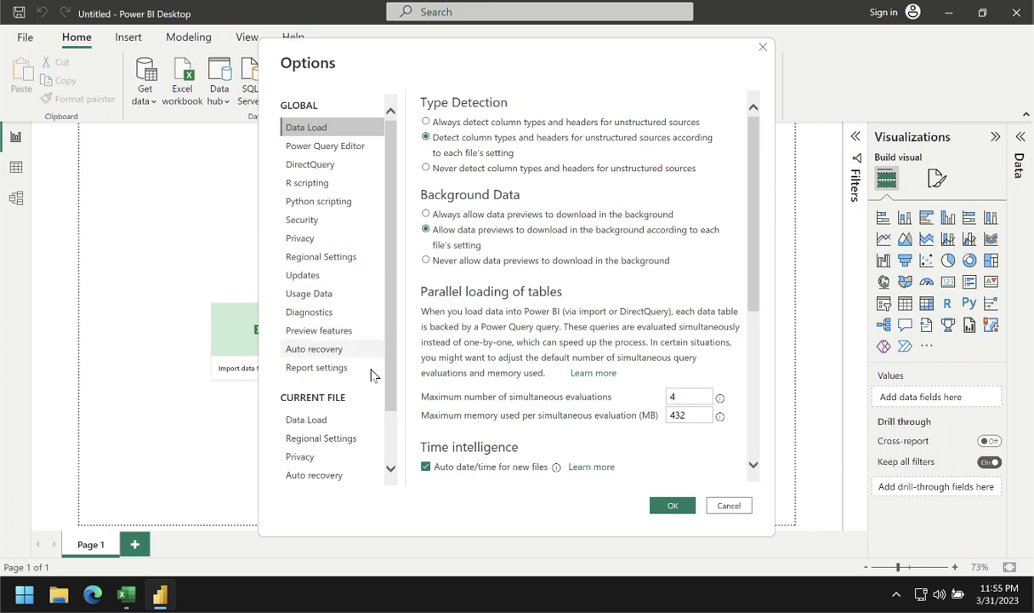
left_click(332, 439)
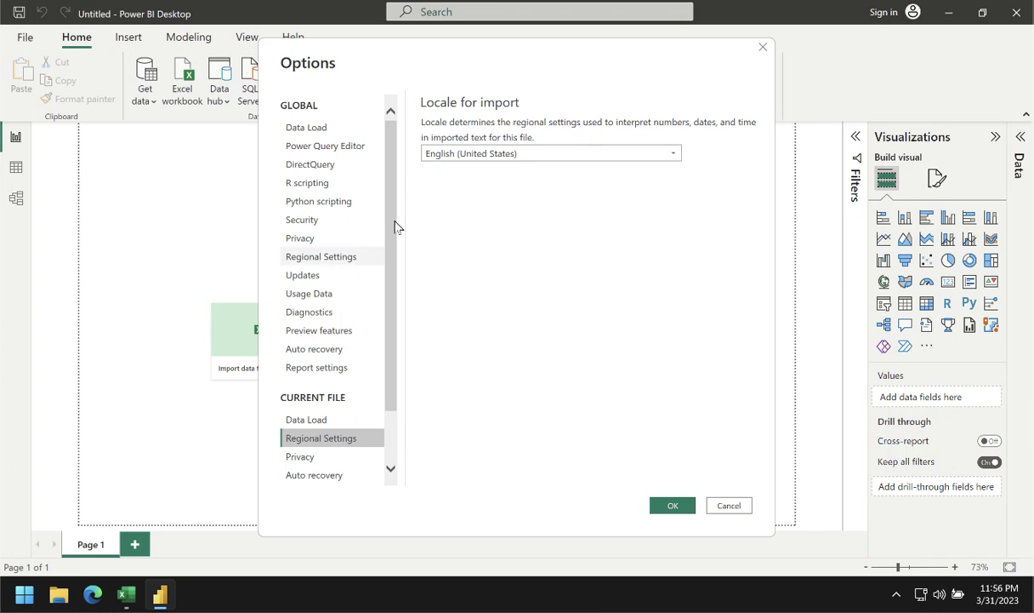
left_click(488, 159)
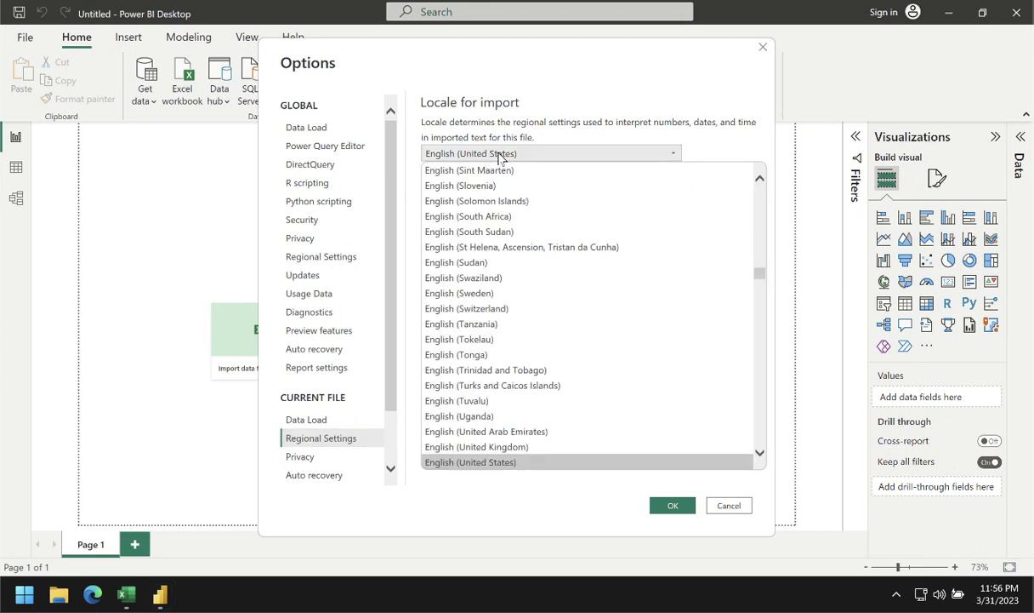
left_click(513, 134)
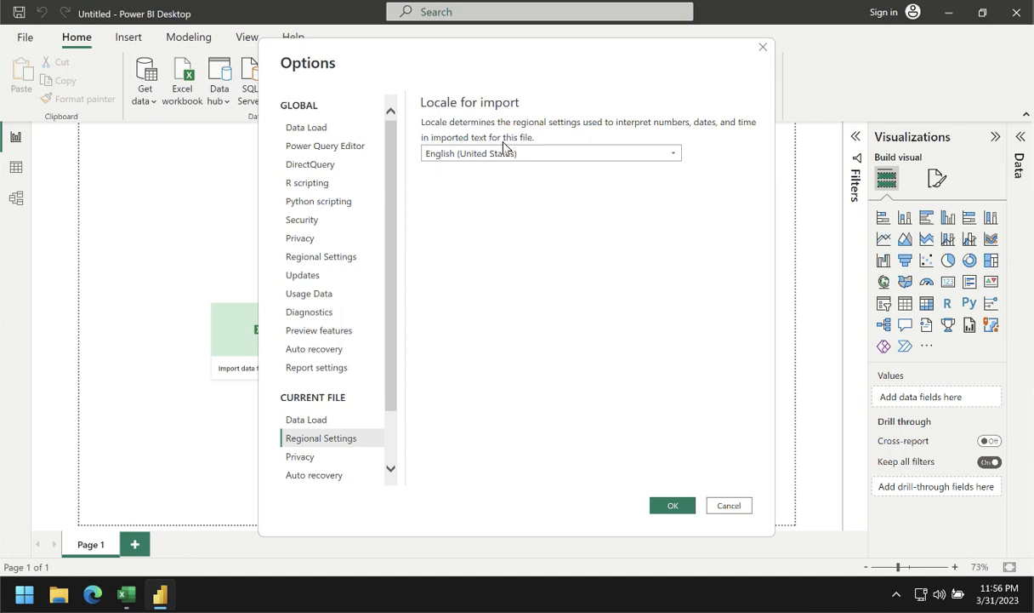
Turn off autodetection of new relationships after data is loaded for the current file and apply the options.
left_click(327, 420)
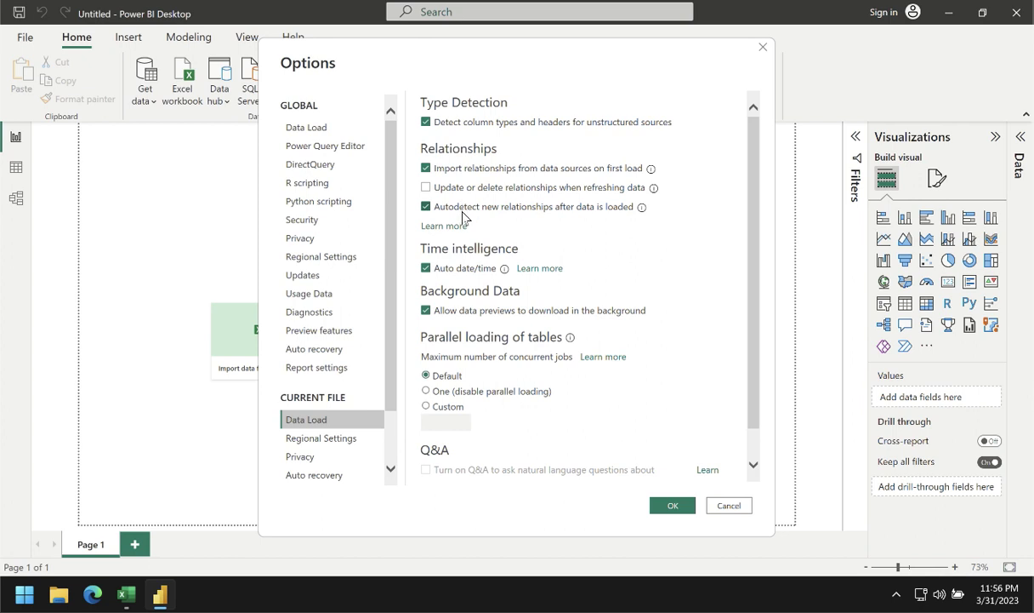
left_click(464, 207)
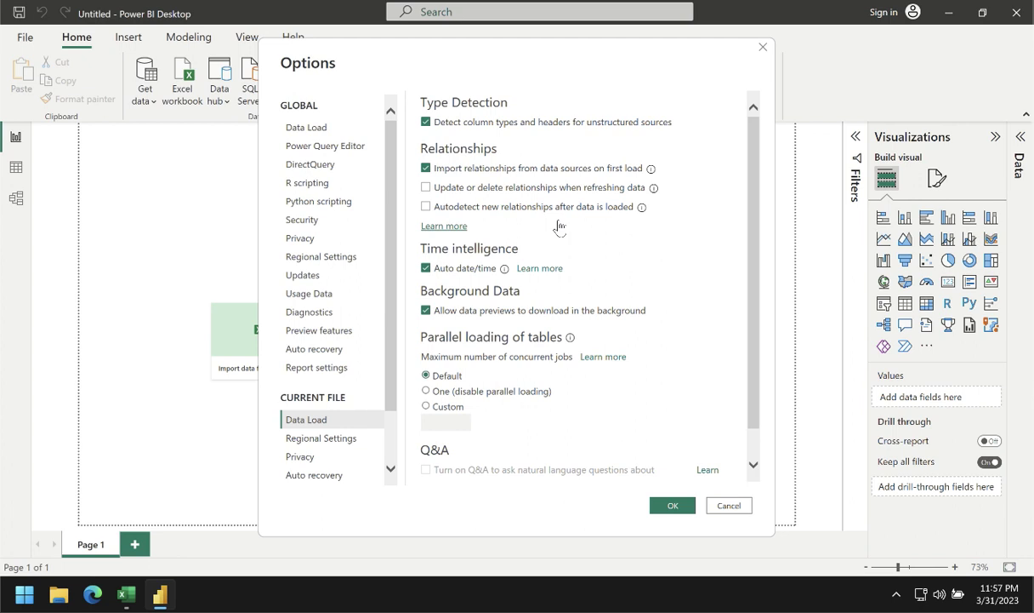
left_click(669, 506)
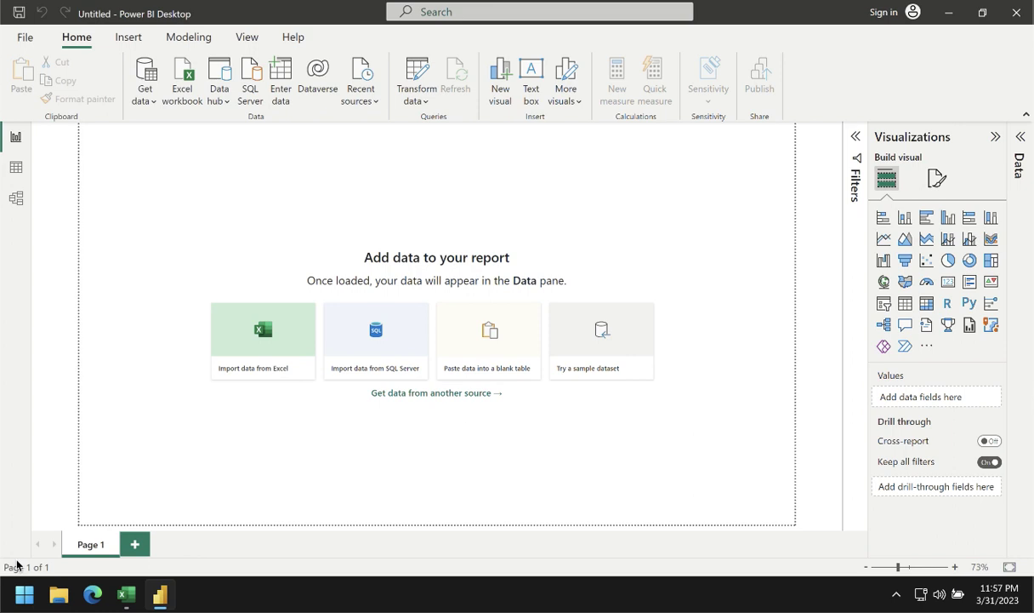
Switch to the DataSource workbook in Excel and examine its columns one by one, from Transaction ID to Tax.
mouse_move(128, 589)
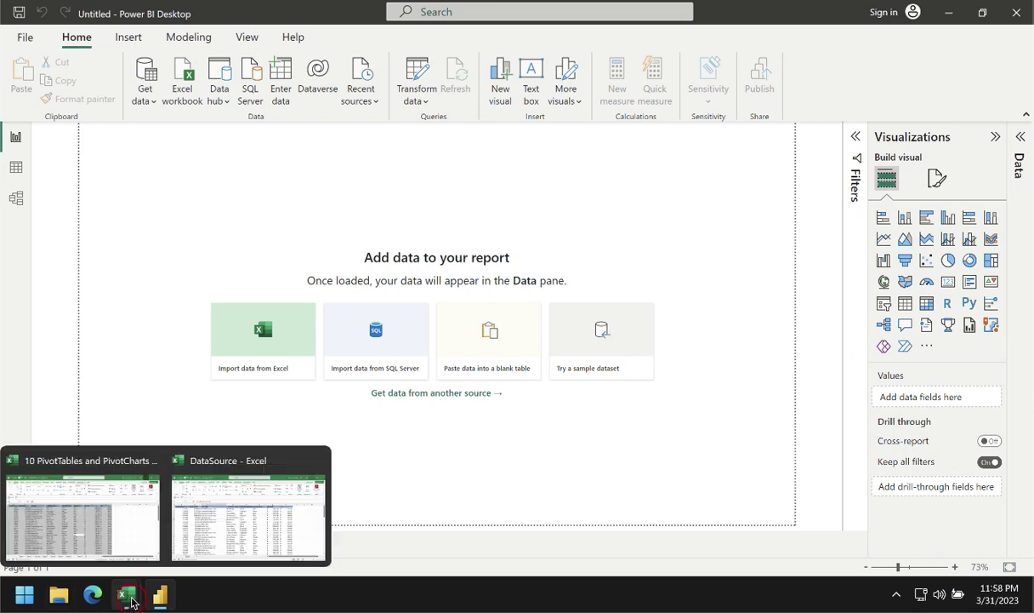
left_click(228, 525)
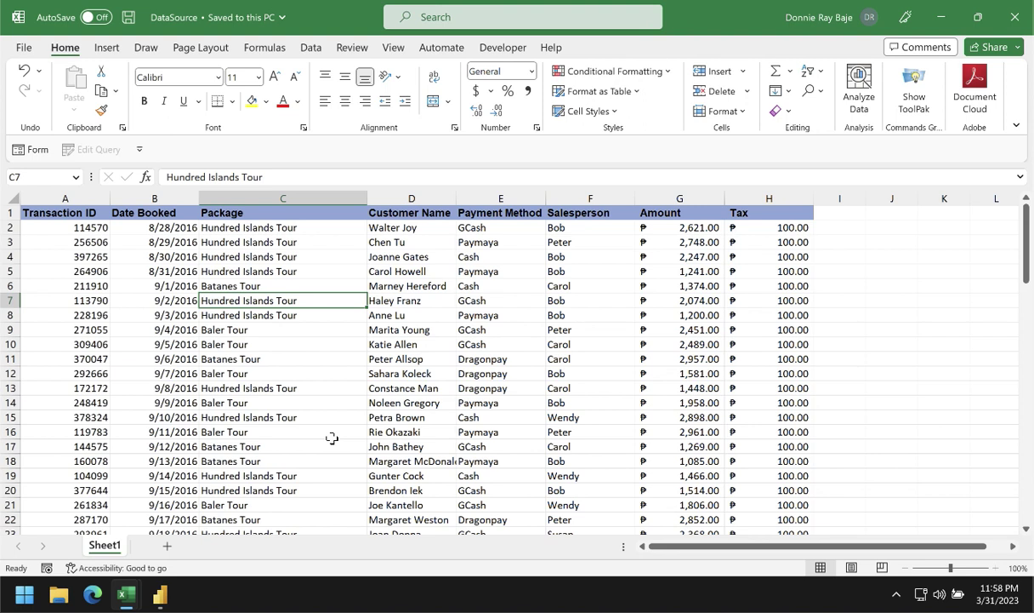
left_click(88, 197)
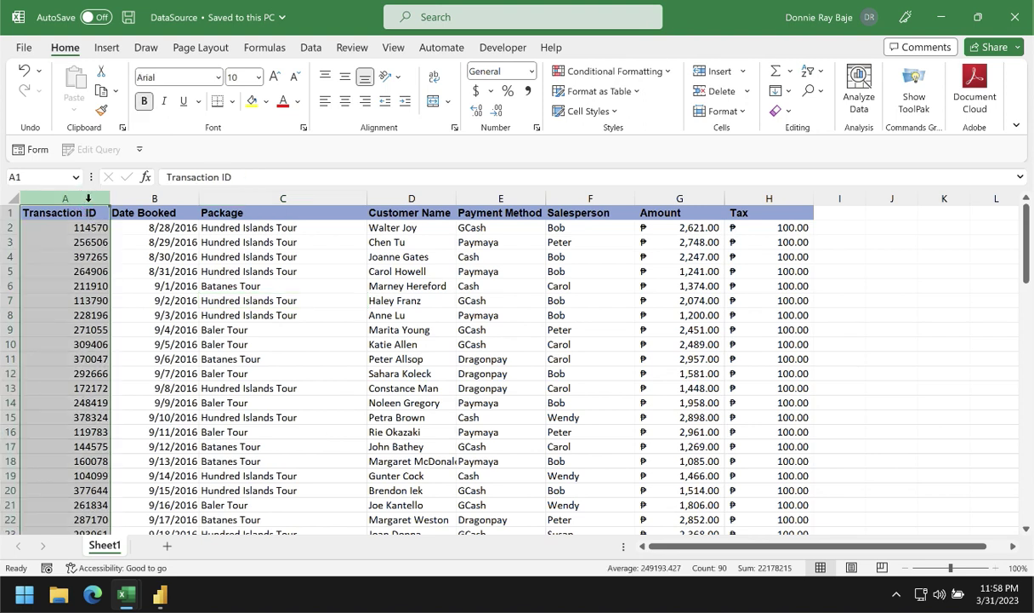
left_click_drag(88, 197, 172, 191)
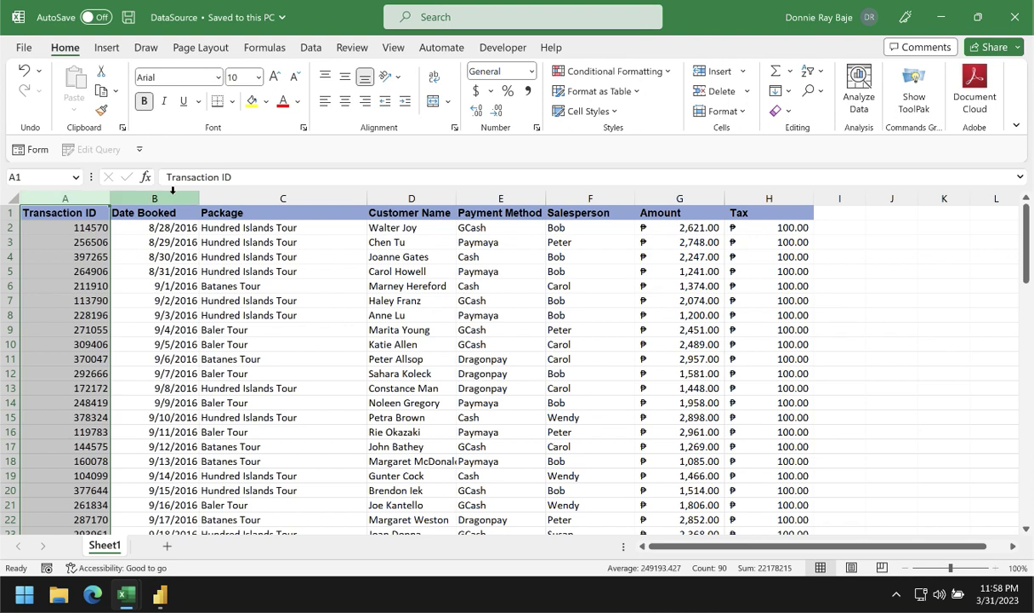
left_click(172, 191)
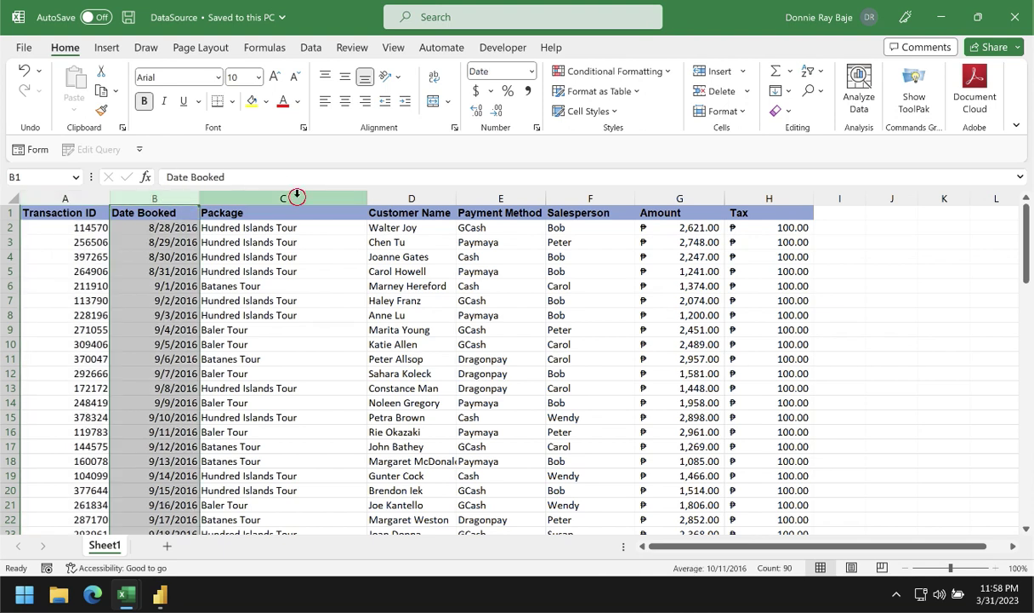
left_click(328, 192)
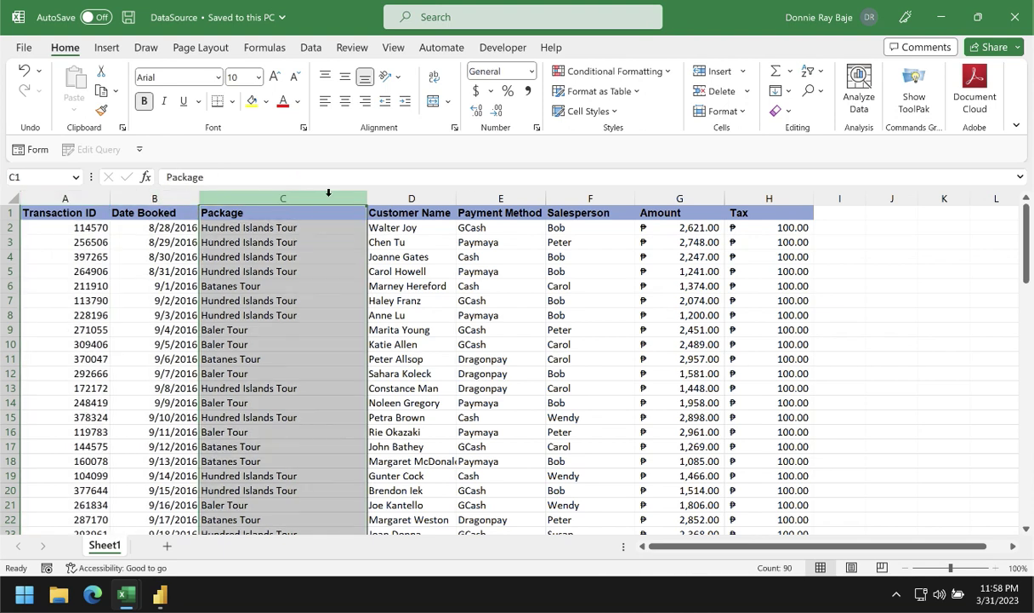
left_click(414, 197)
left_click(509, 197)
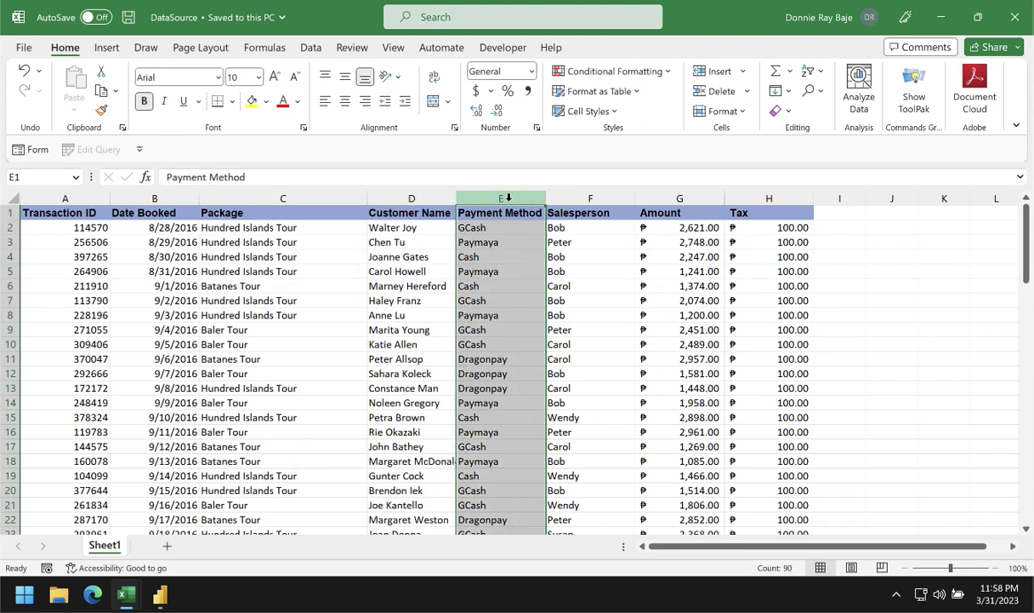
left_click(591, 198)
left_click(689, 198)
left_click(770, 197)
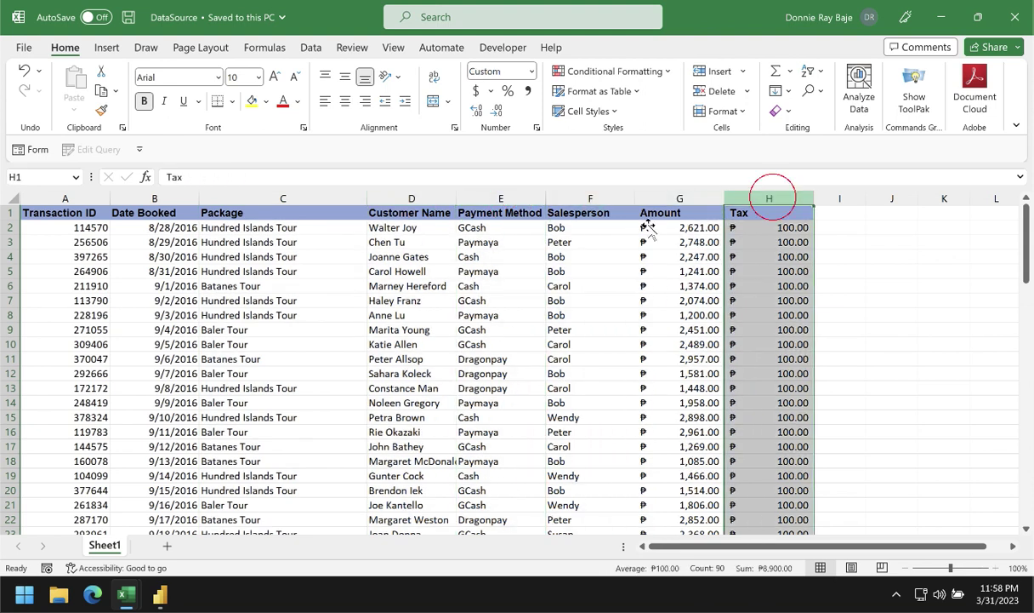
left_click(434, 286)
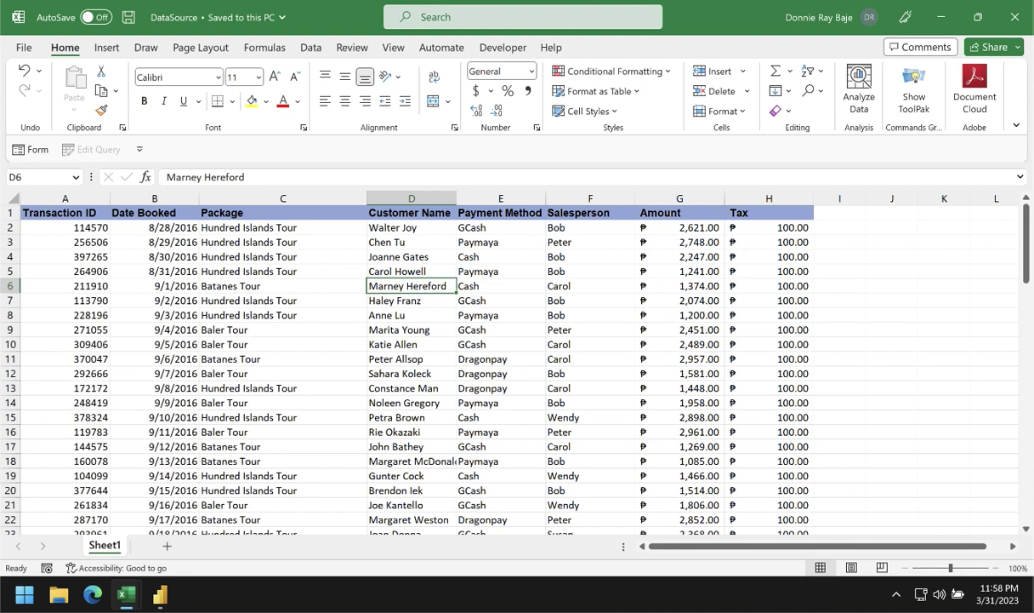
left_click(33, 54)
left_click(19, 50)
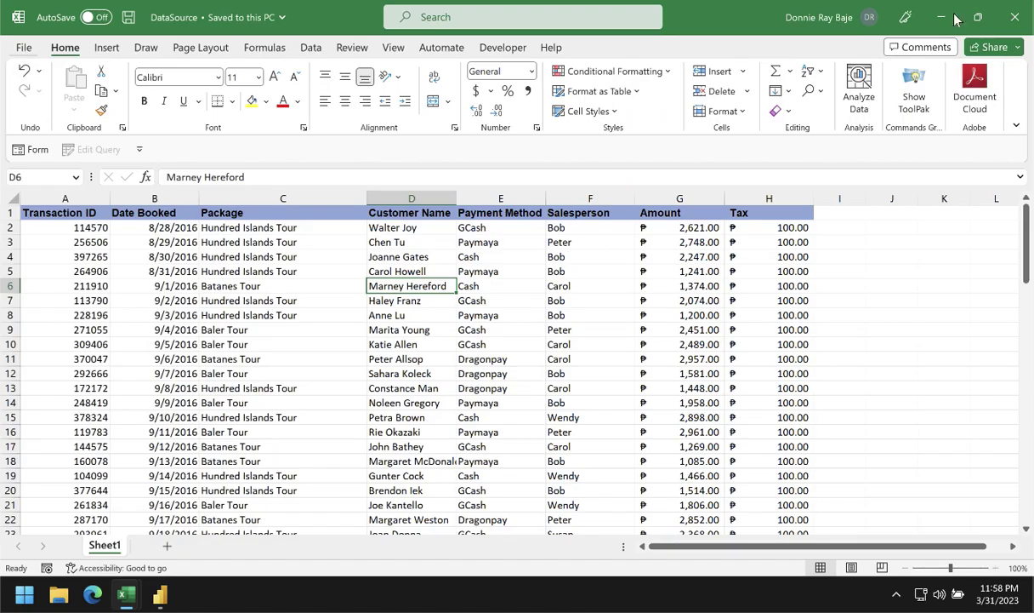
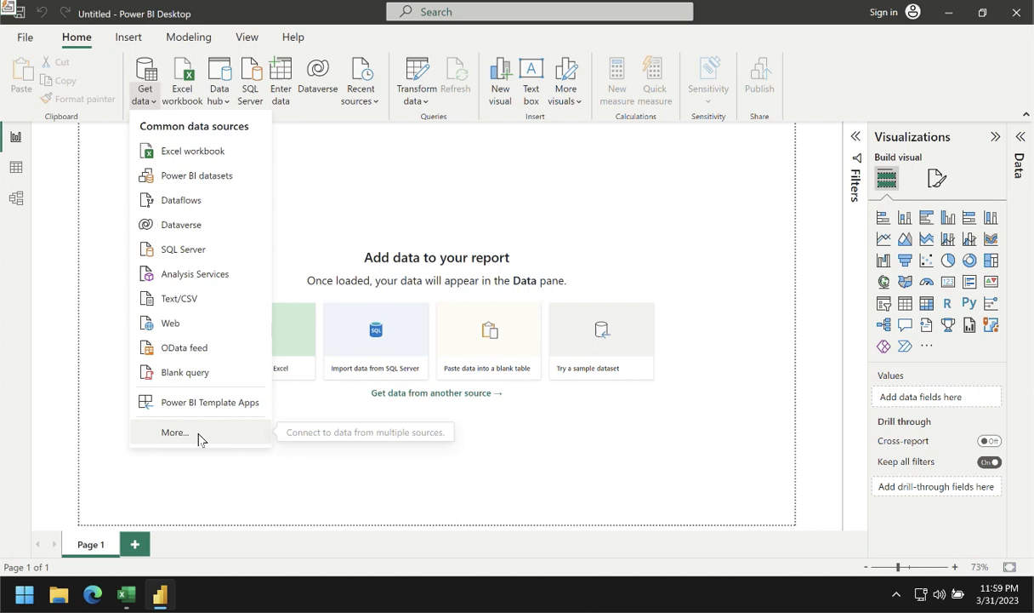
Get data from an Excel workbook file, choosing DataSource in the Documents folder.
left_click(201, 438)
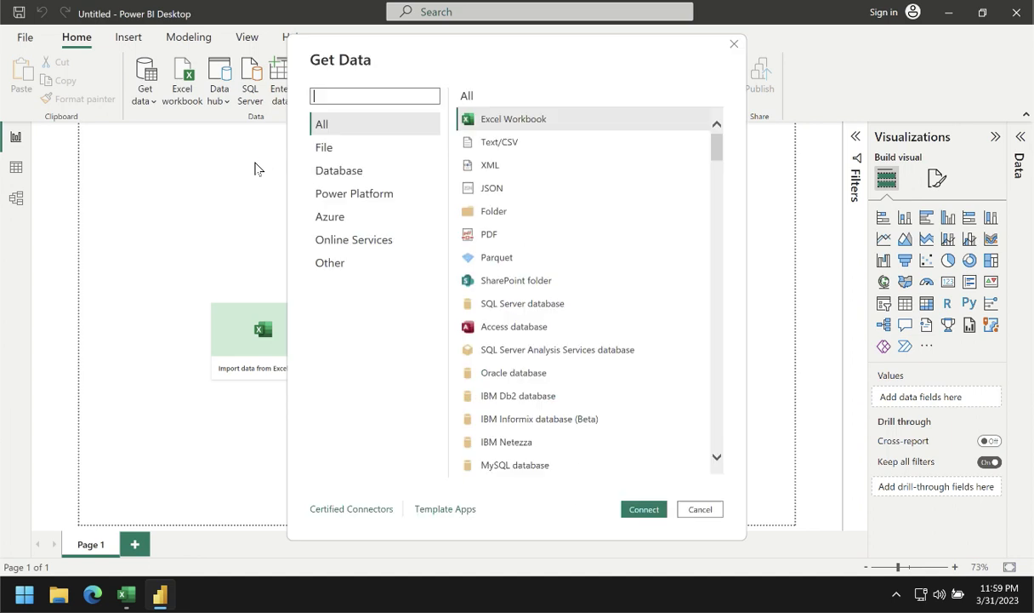
left_click_drag(716, 160, 730, 427)
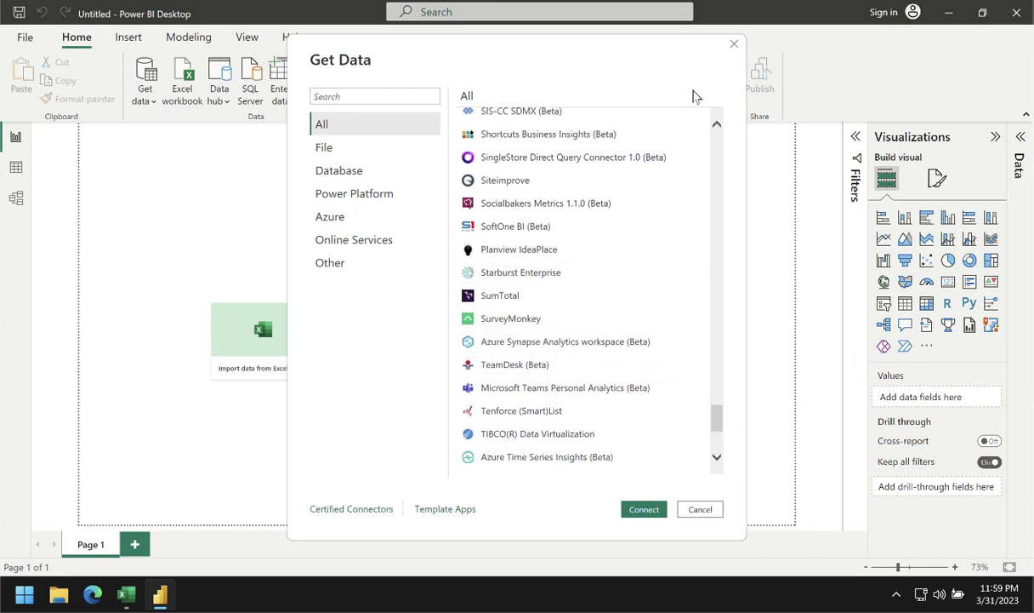
left_click(338, 149)
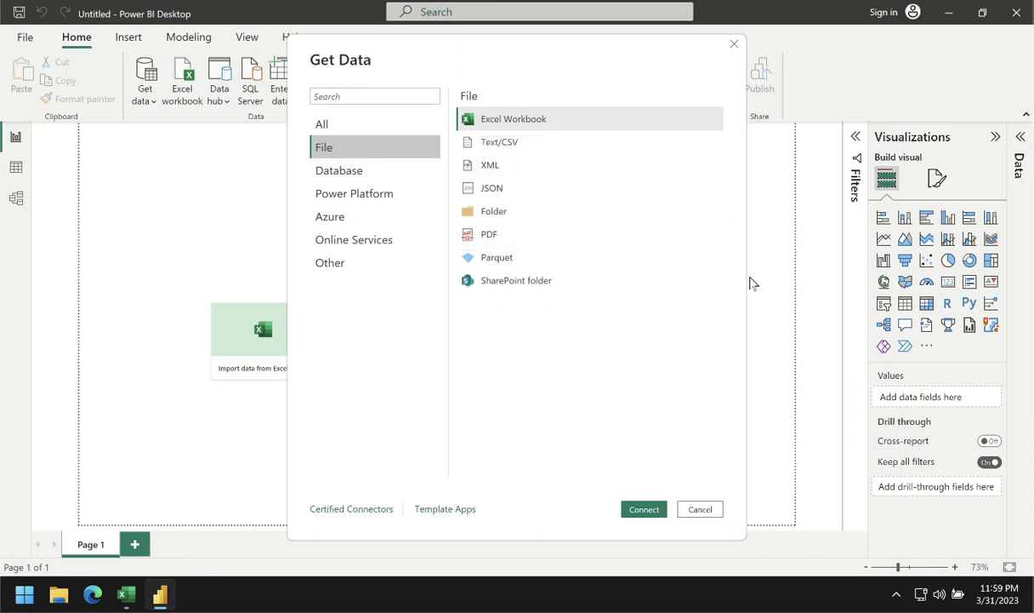
left_click(649, 508)
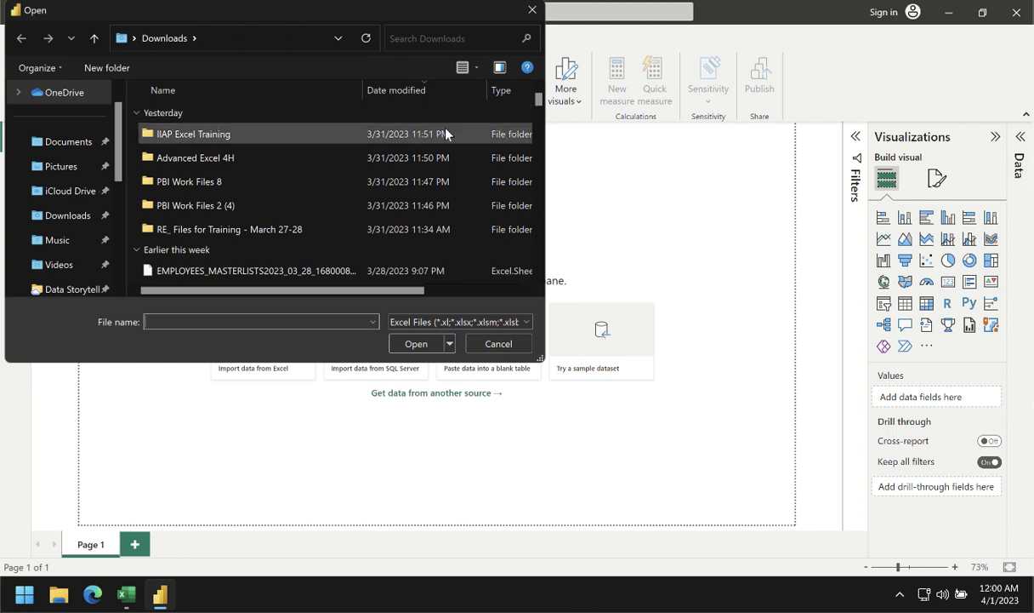
left_click(69, 142)
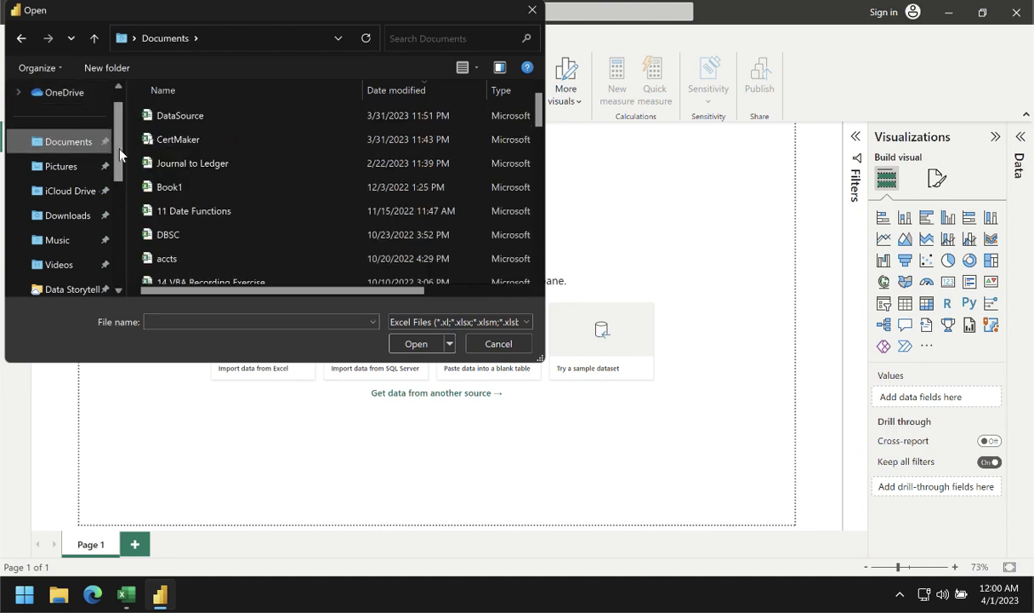
left_click(180, 116)
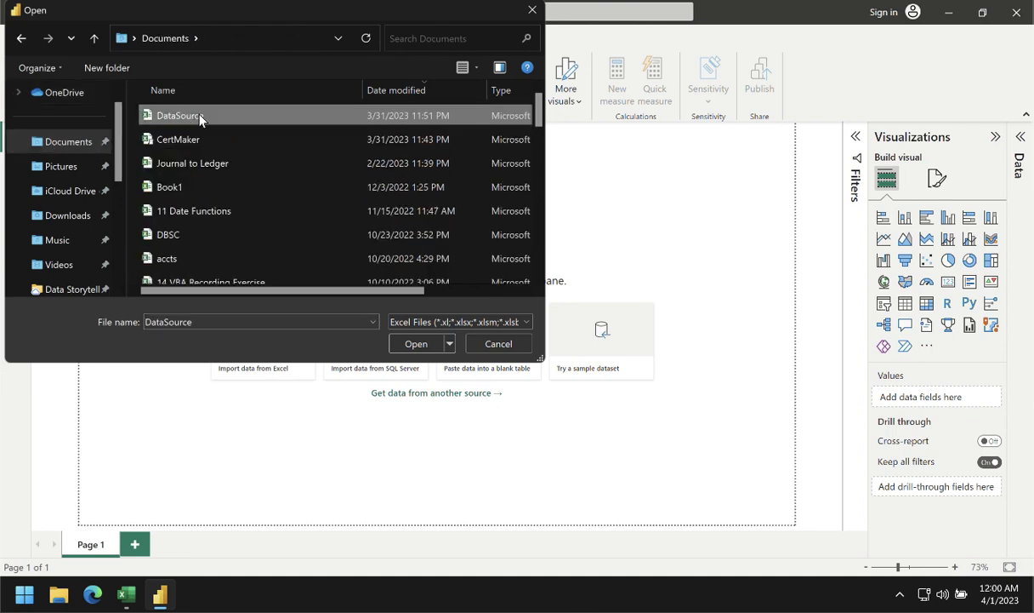
left_click(416, 344)
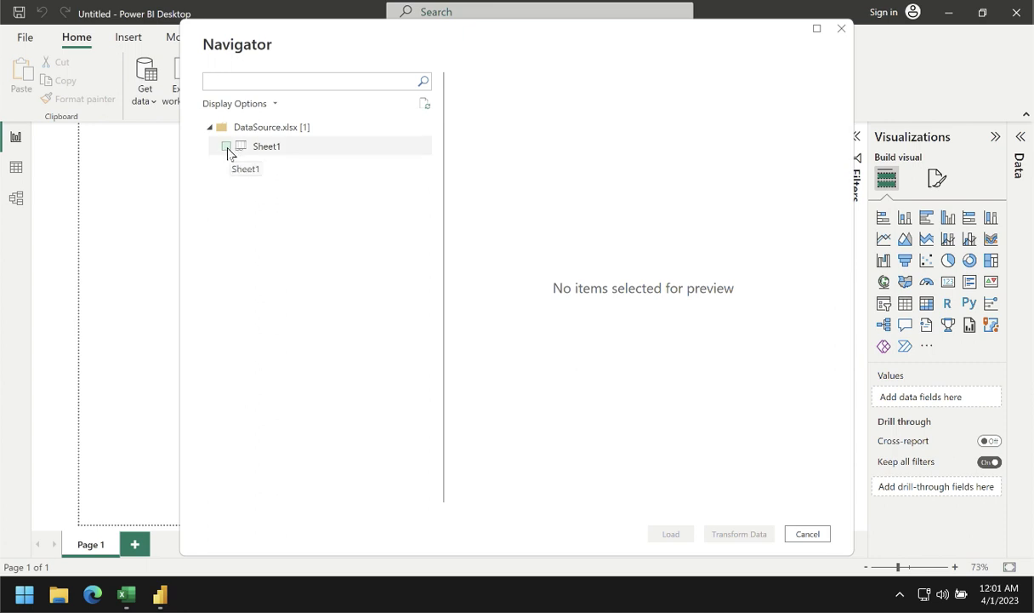
Preview Sheet1 of DataSource.xlsx, include it in the import and load it into the report.
left_click(276, 153)
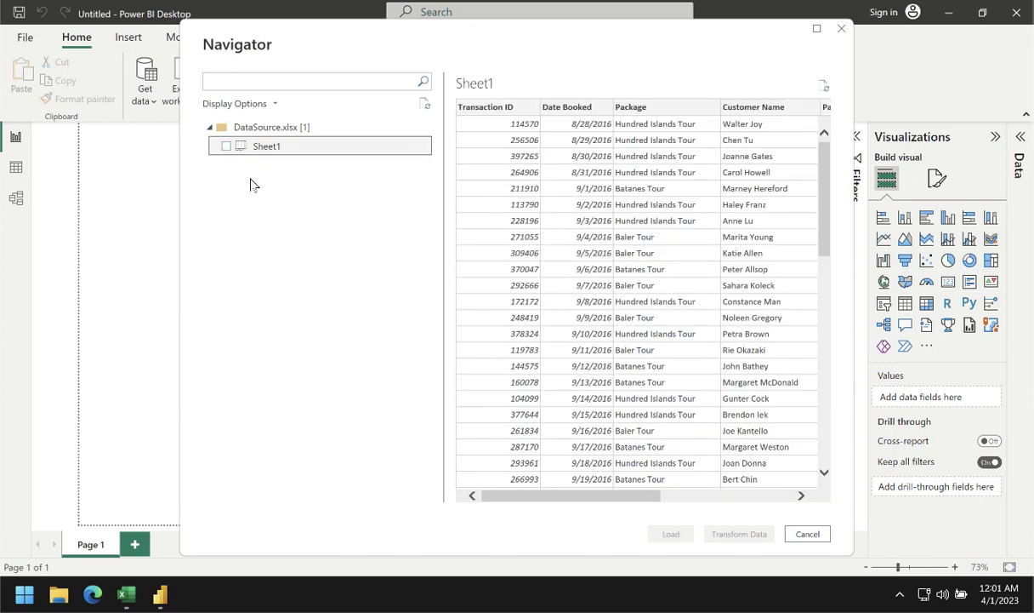
left_click(227, 147)
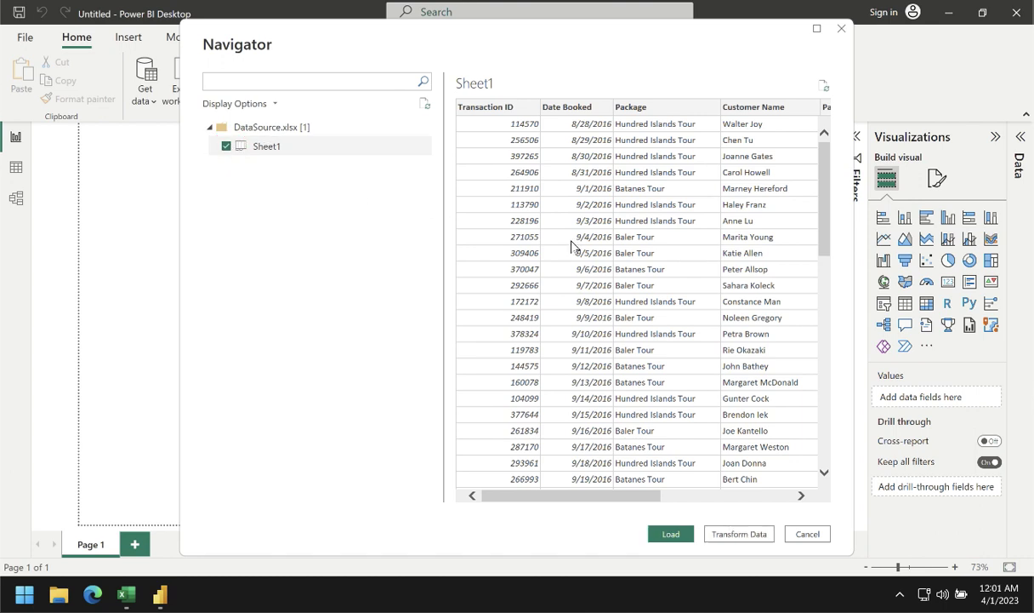
left_click_drag(647, 499, 557, 508)
left_click_drag(658, 503, 584, 510)
left_click(670, 534)
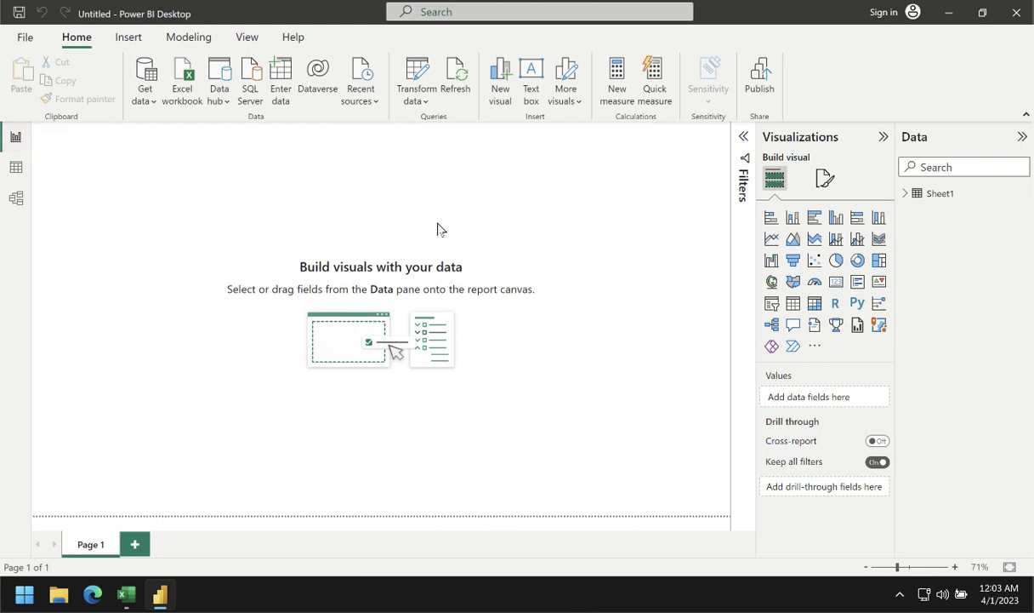
Inspect the loaded Sheet1 records in the data view and its fields in the model view, with Properties collapsed.
left_click(16, 168)
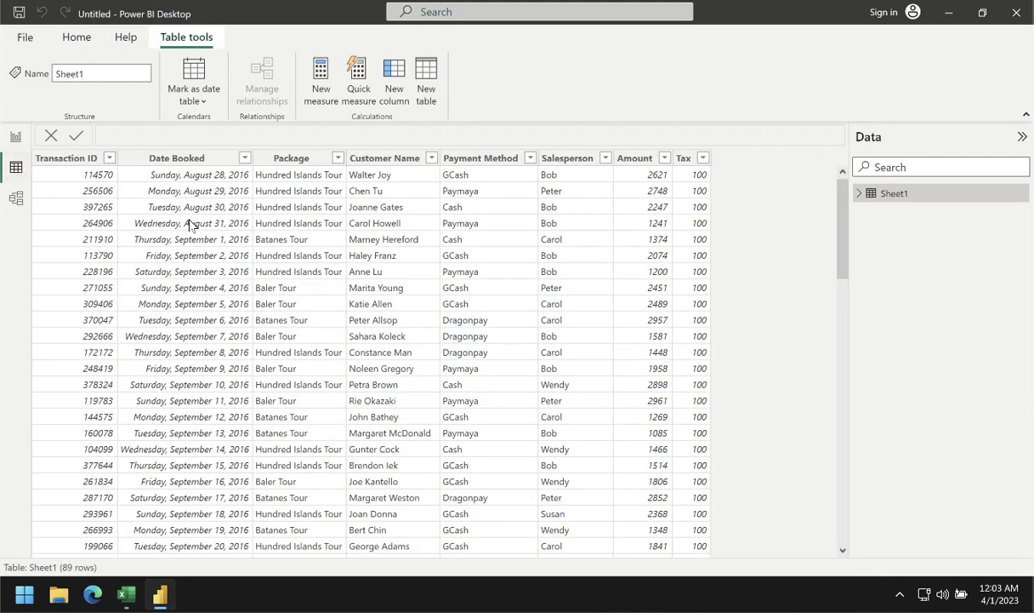
left_click(25, 210)
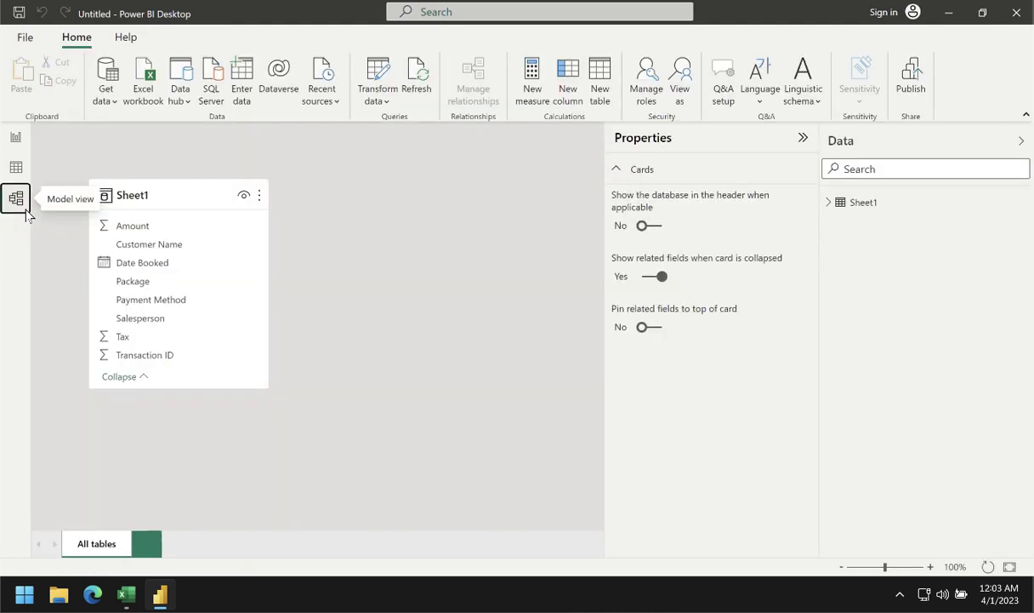
left_click(803, 139)
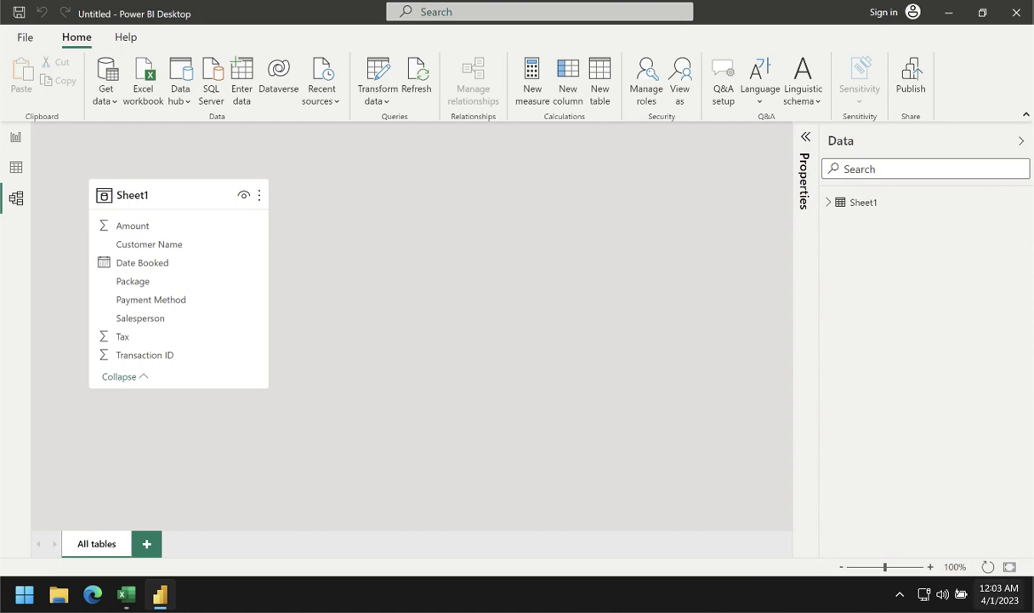
mouse_move(519, 174)
left_mouse_down()
mouse_move(509, 368)
mouse_move(609, 368)
mouse_move(724, 344)
mouse_move(541, 153)
left_mouse_up()
mouse_move(206, 240)
left_mouse_down()
mouse_move(374, 221)
mouse_move(405, 233)
mouse_move(406, 273)
mouse_move(608, 269)
left_mouse_up()
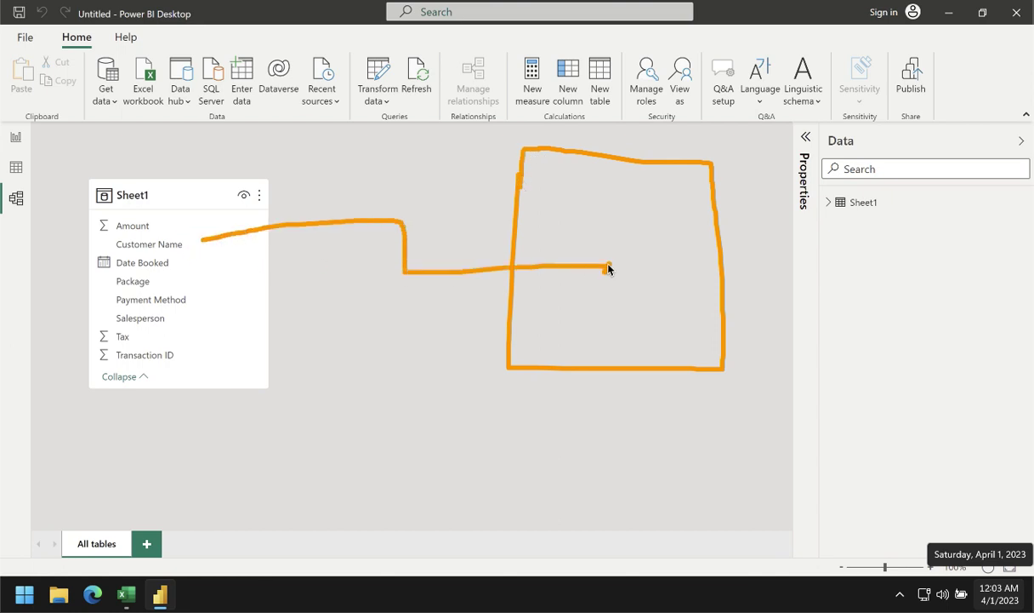
left_click(197, 245)
left_click(451, 404)
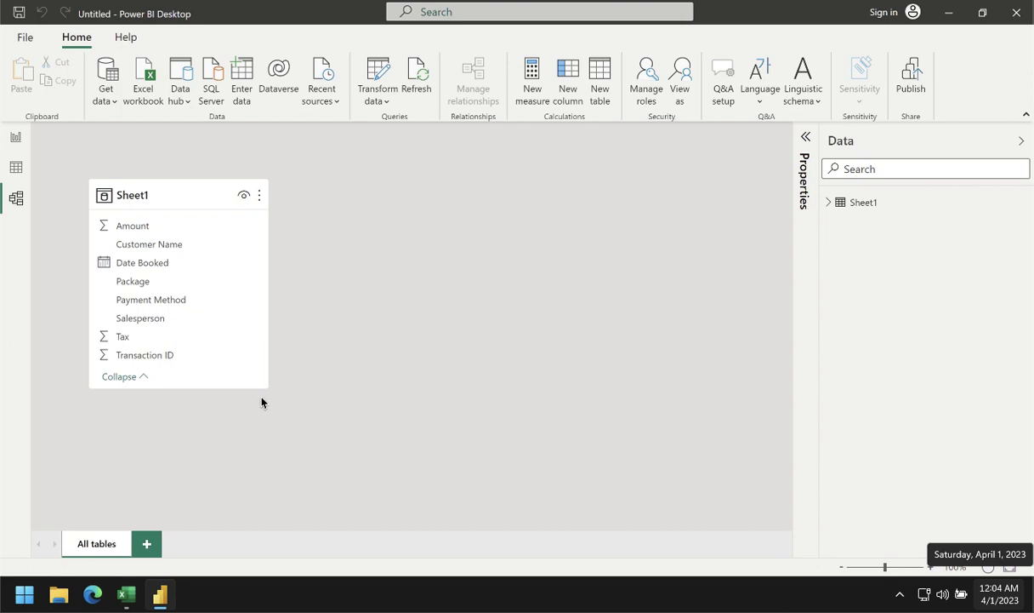
Look over the Sheet1 records in the data view, then return to the blank report page.
left_click(17, 169)
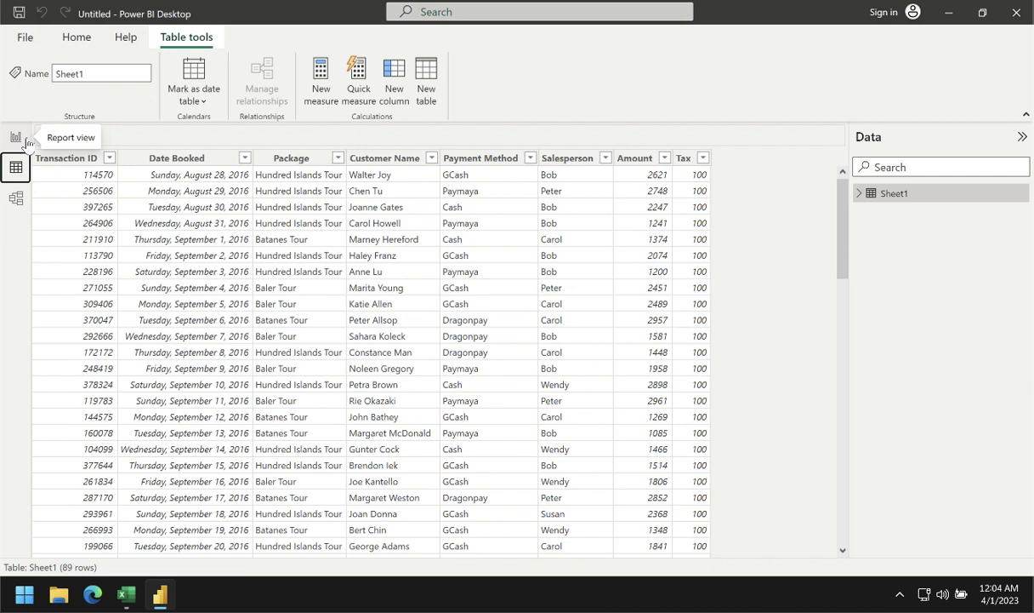
left_click(26, 140)
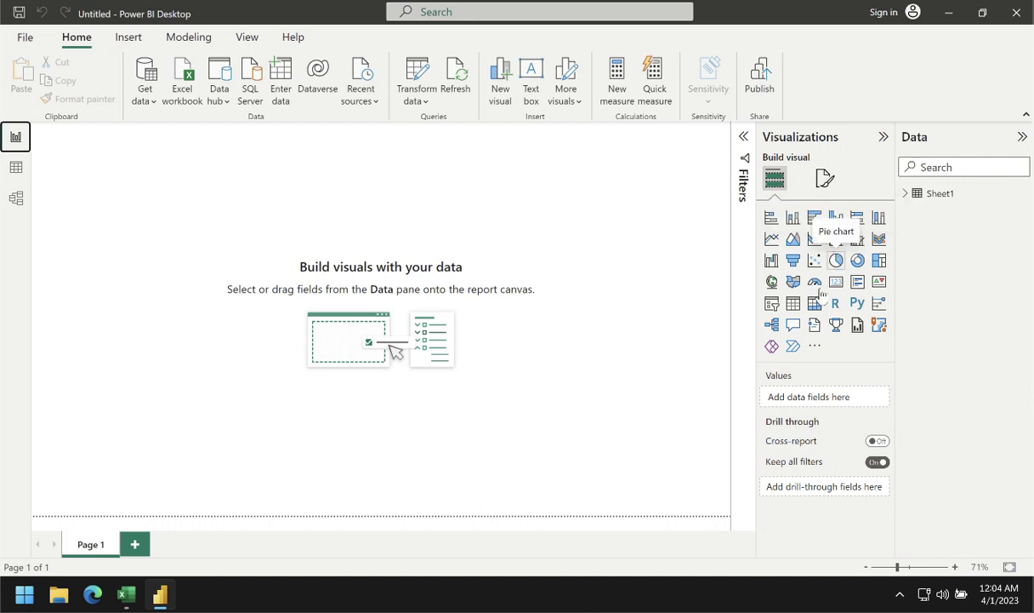
left_click(816, 349)
left_click(880, 356)
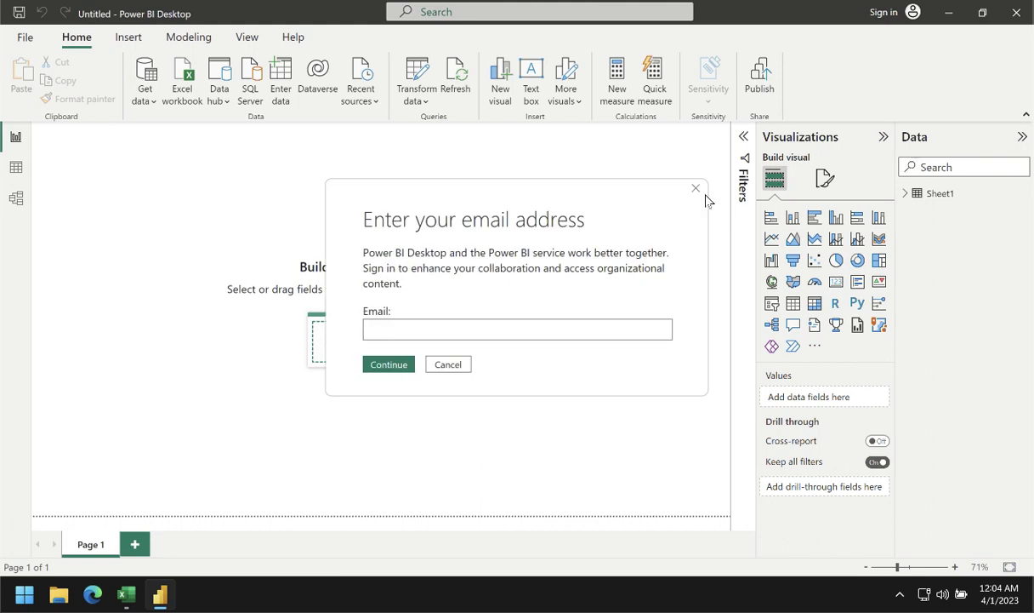
left_click(696, 190)
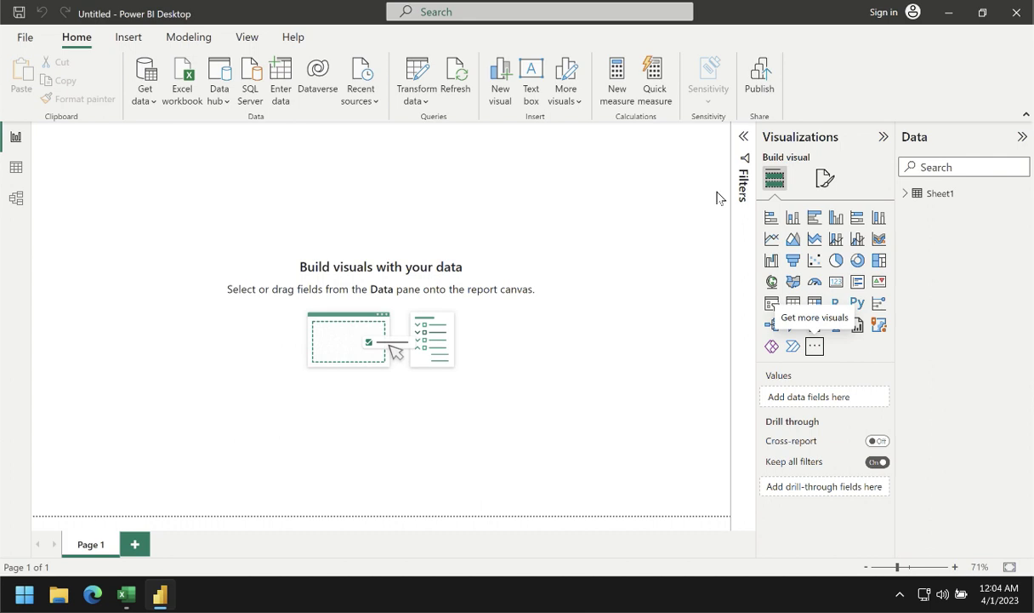
Insert a clustered bar chart, enlarge it, offset it slightly from the page's upper-left corner and collapse the Filters pane.
left_click(813, 219)
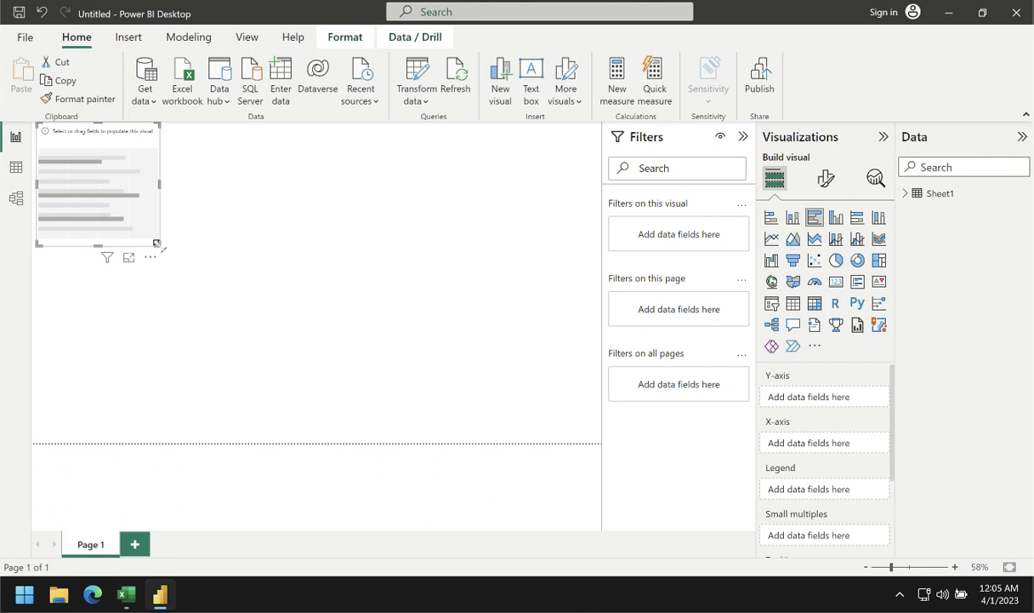
left_click_drag(156, 242, 179, 322)
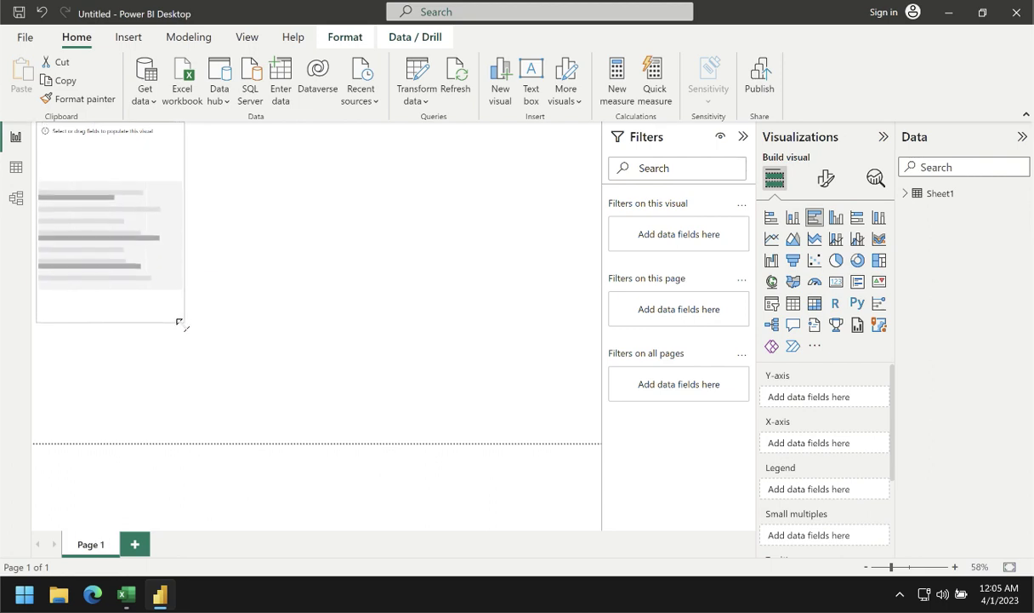
left_click_drag(178, 150, 196, 177)
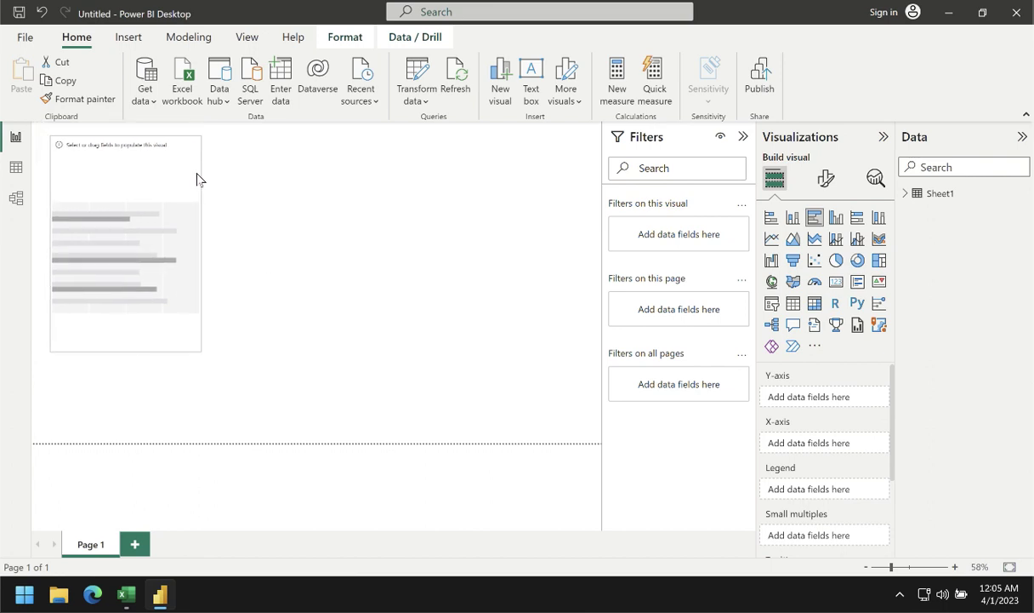
left_click(742, 137)
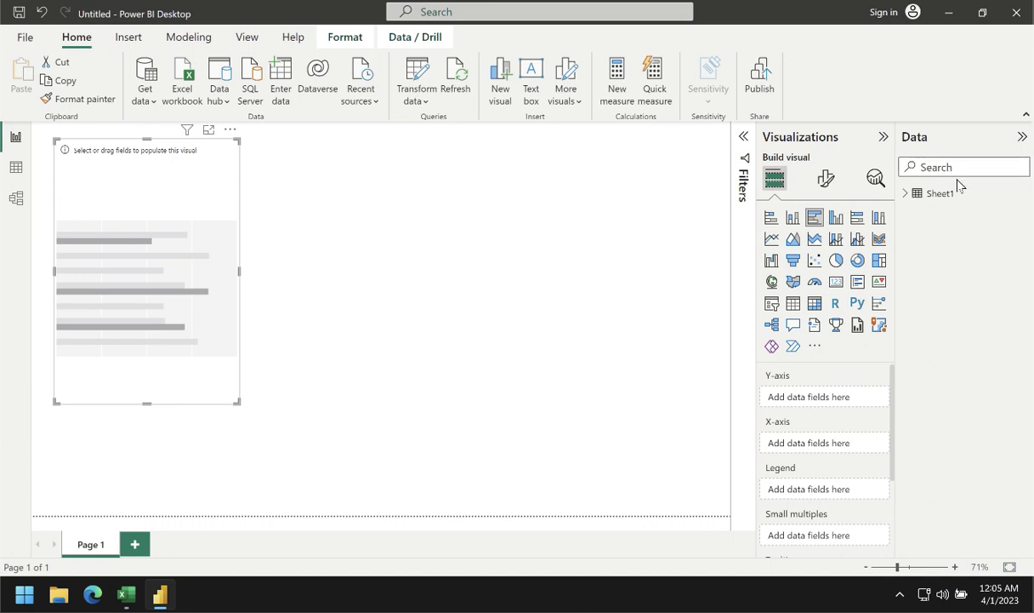
Put Package on the bar chart's Y-axis and Amount on its X-axis, enlarging the chart to fill most of the page height.
left_click(905, 193)
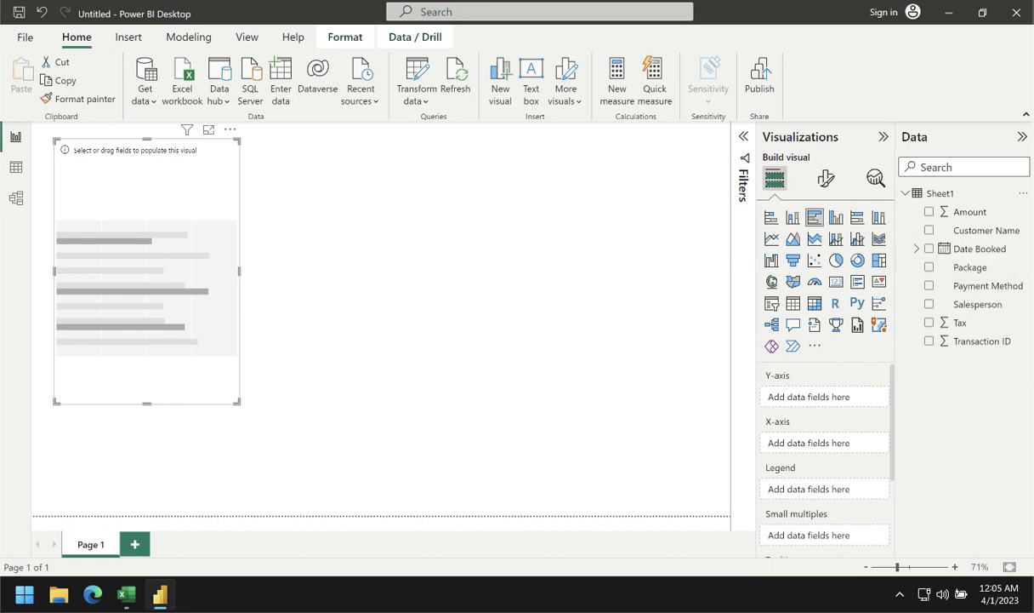
left_click_drag(978, 272, 817, 398)
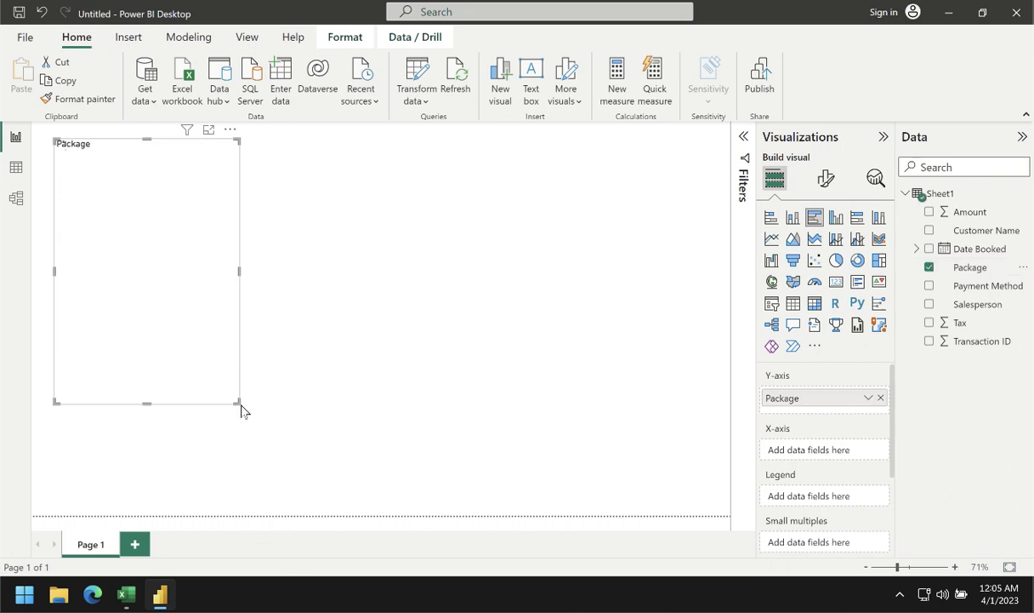
left_click_drag(237, 403, 333, 471)
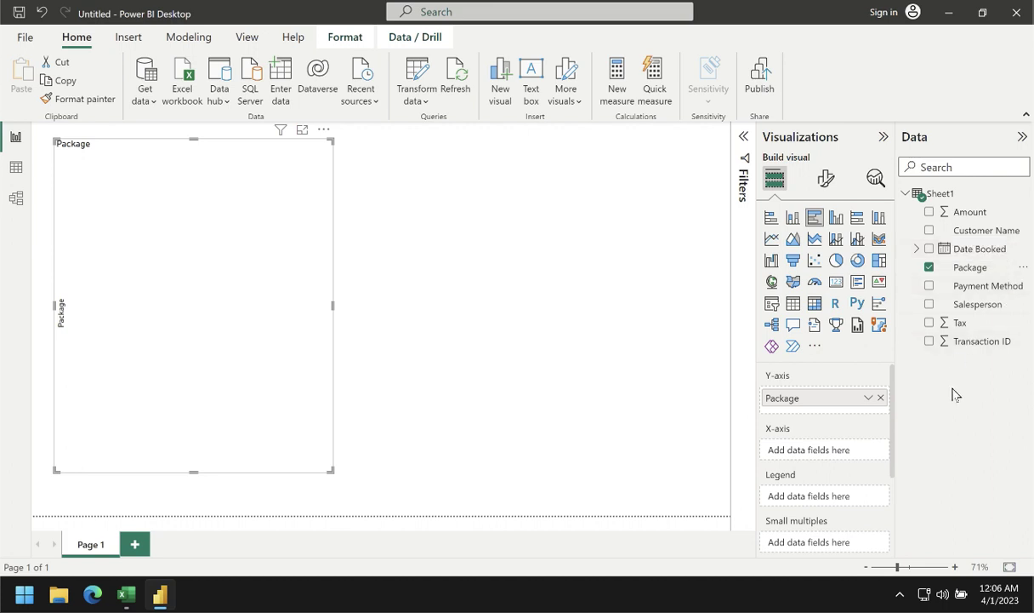
left_click(968, 216)
left_click_drag(968, 216, 820, 458)
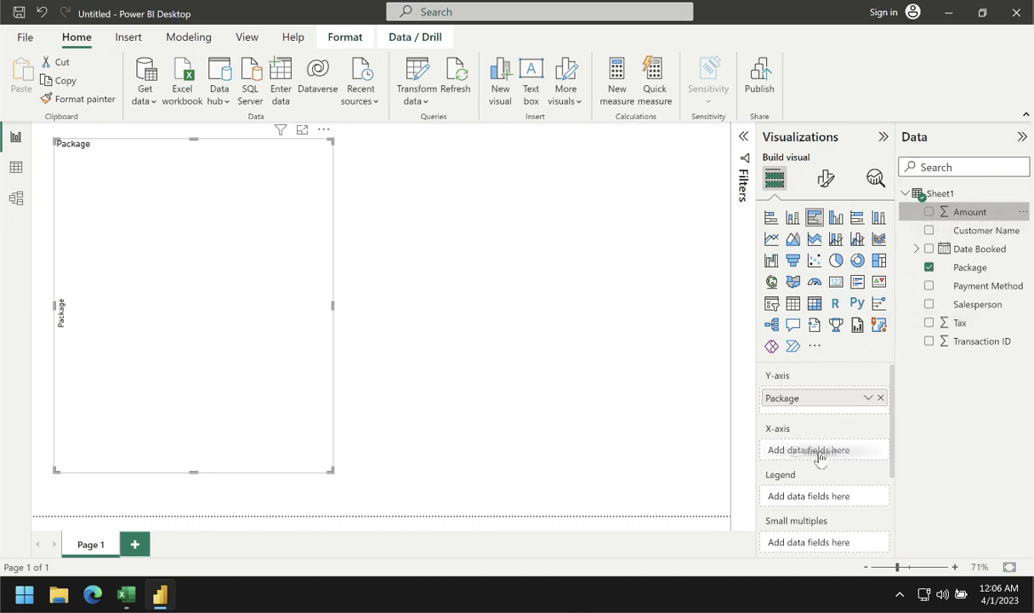
left_click_drag(819, 458, 845, 455)
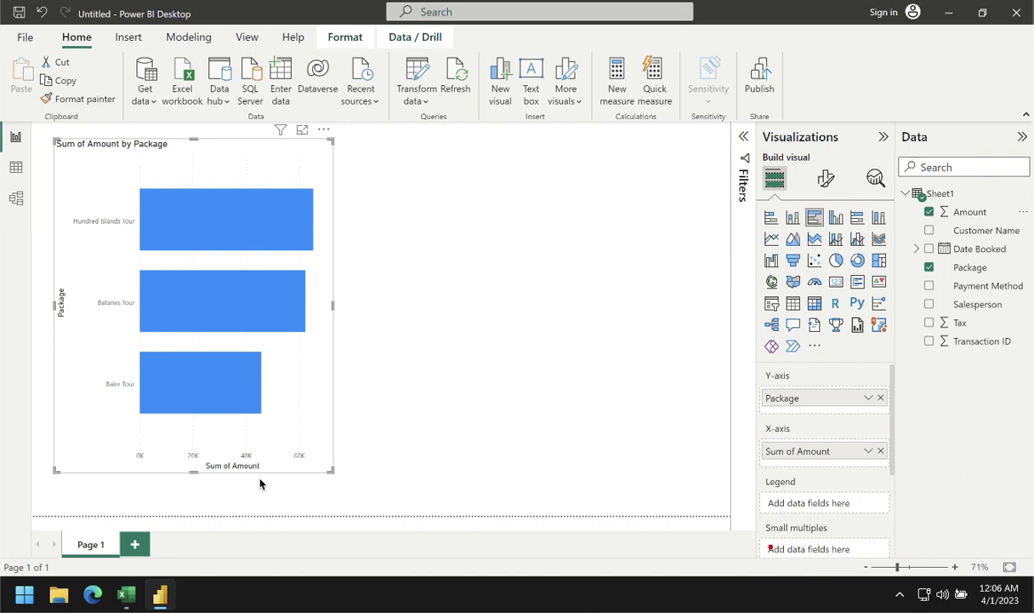
mouse_move(132, 457)
left_mouse_down()
mouse_move(212, 482)
mouse_move(389, 483)
mouse_move(391, 450)
left_mouse_up()
left_click_drag(194, 500, 227, 535)
left_click_drag(213, 504, 176, 546)
mouse_move(257, 510)
left_mouse_down()
mouse_move(275, 509)
mouse_move(304, 535)
mouse_move(364, 534)
left_mouse_up()
mouse_move(363, 511)
left_mouse_down()
mouse_move(401, 509)
mouse_move(403, 533)
mouse_move(379, 547)
left_mouse_up()
left_click(368, 495)
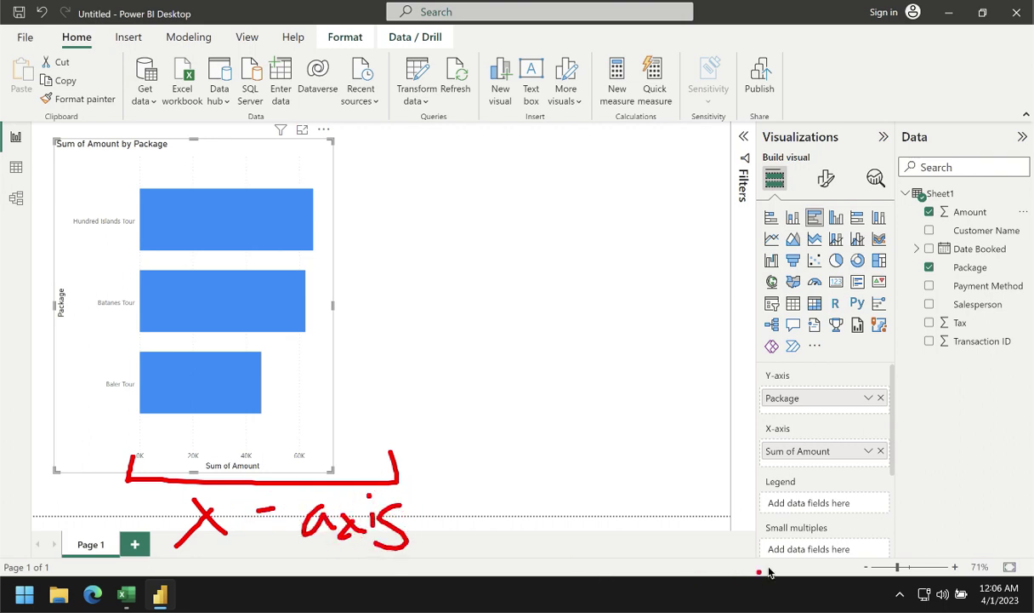
mouse_move(122, 164)
left_mouse_down()
mouse_move(83, 164)
mouse_move(74, 415)
mouse_move(126, 427)
left_mouse_up()
left_click_drag(41, 158, 49, 197)
left_click_drag(61, 141, 34, 231)
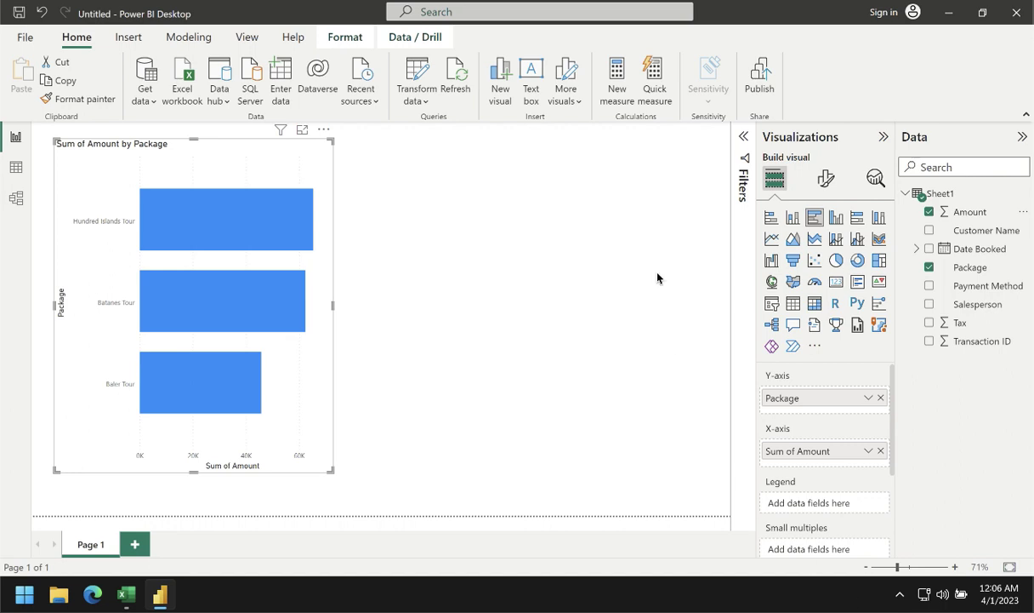
Deselect the bar chart, add a second report page and return to Page 1.
left_click(426, 172)
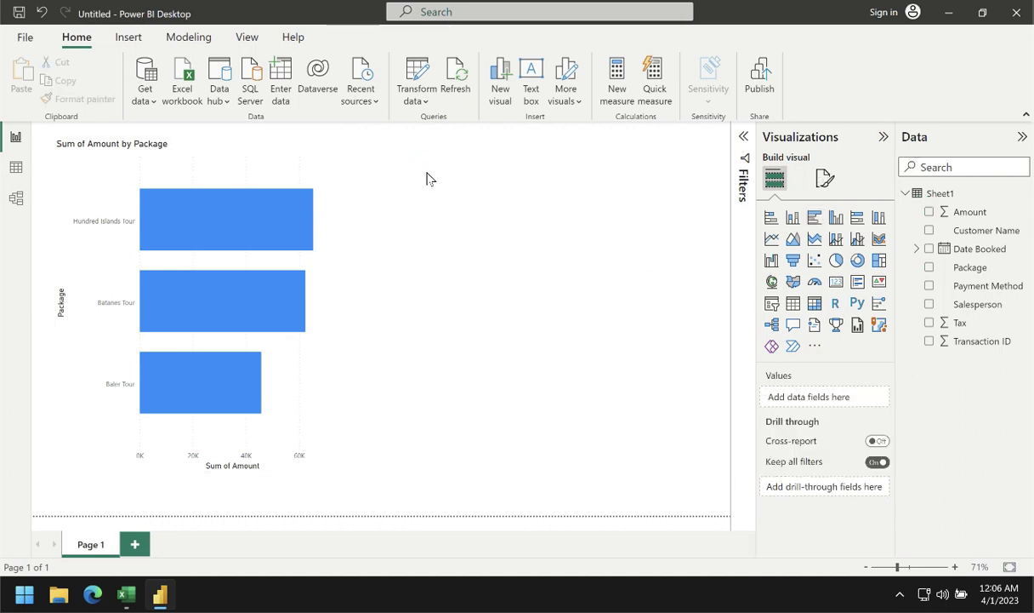
left_click(137, 545)
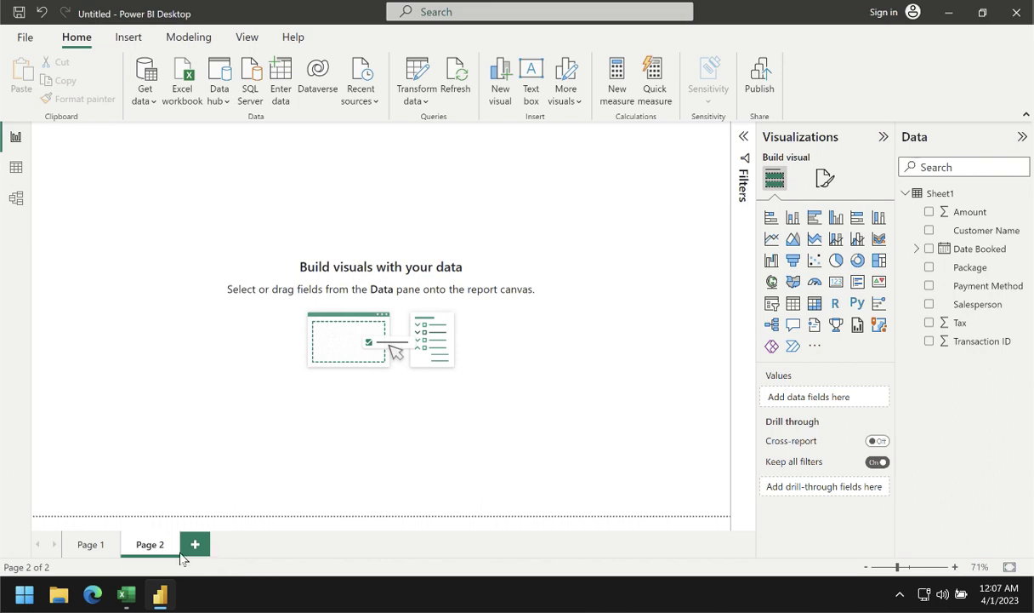
left_click(98, 550)
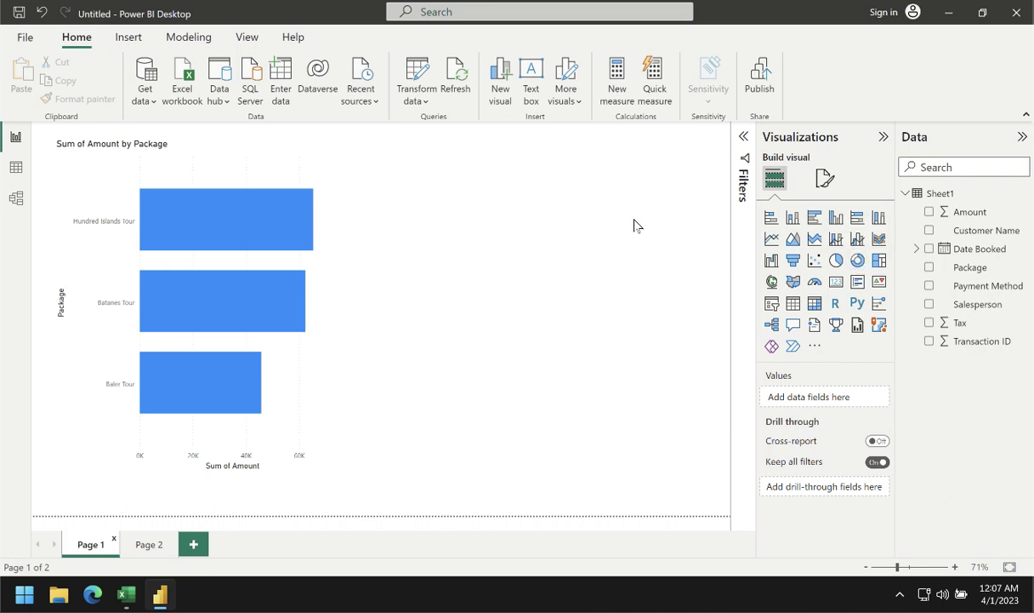
Insert a donut chart beside the bar chart with Payment Method as legend and Amount as values, and widen it.
left_click(858, 261)
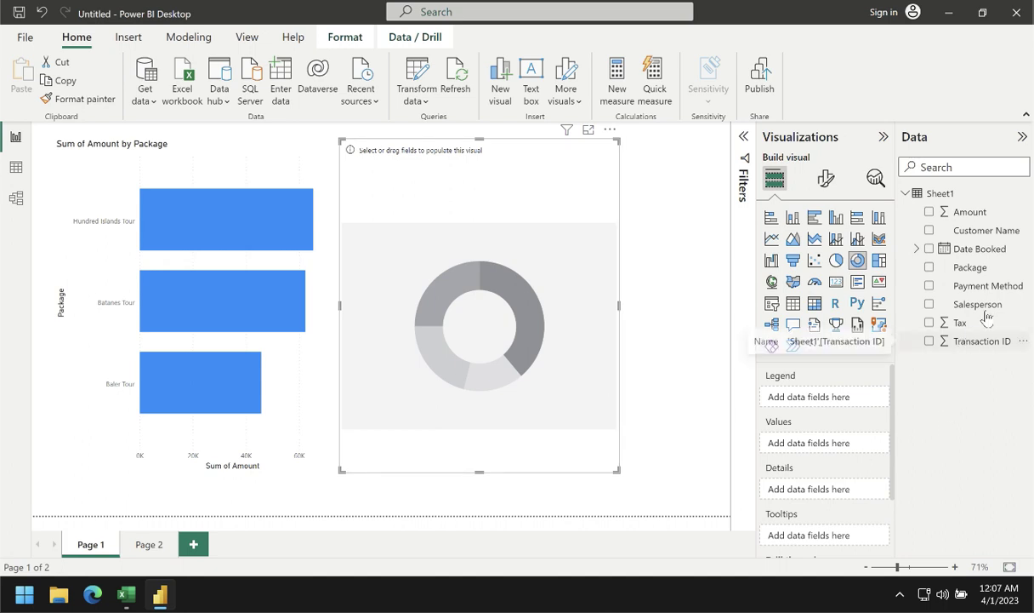
left_click_drag(975, 290, 834, 403)
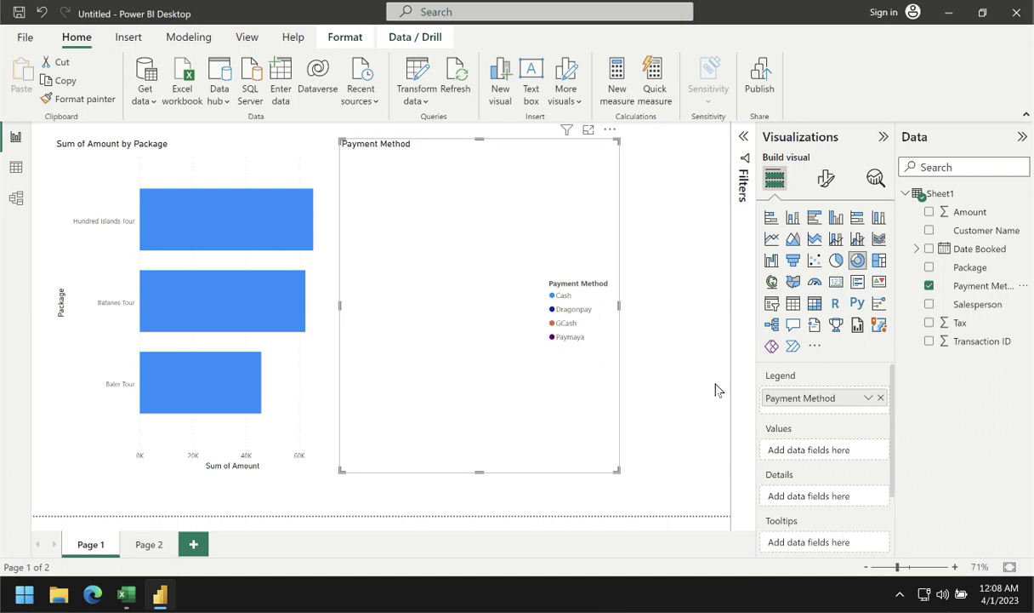
left_click_drag(976, 211, 828, 460)
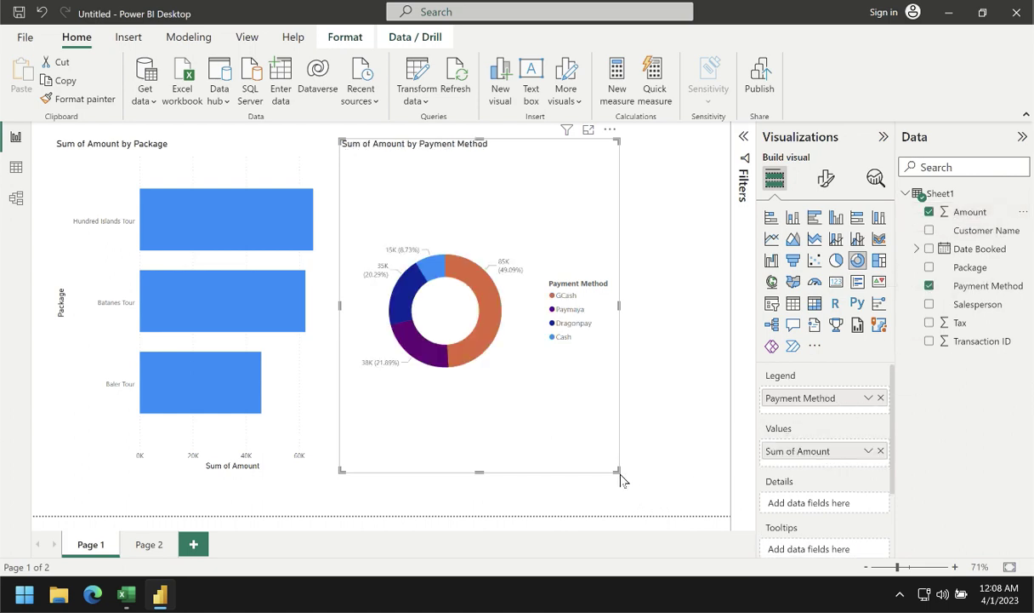
left_click_drag(619, 470, 683, 479)
left_click(574, 507)
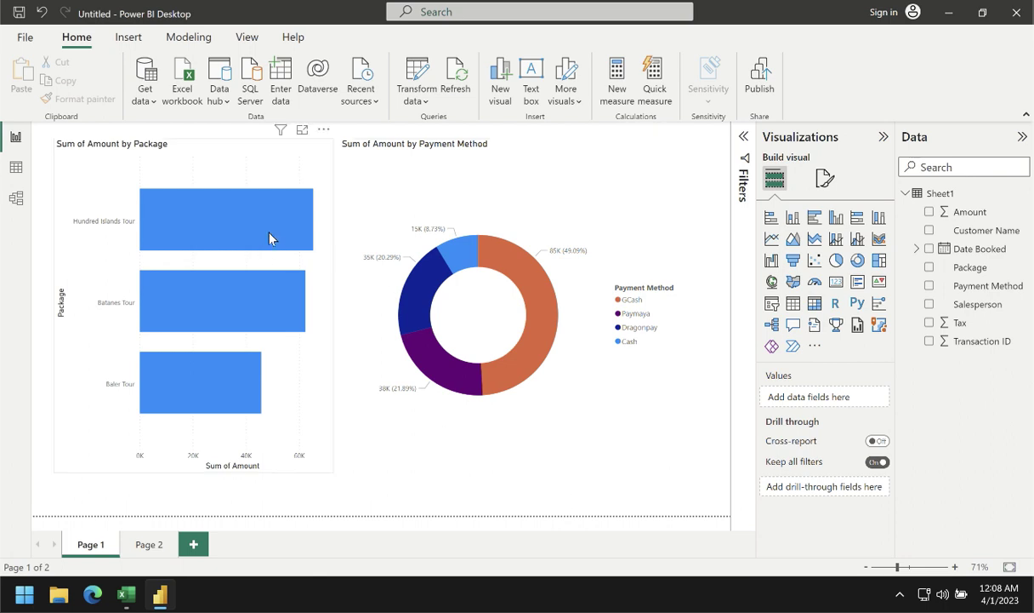
Cross-highlight the donut chart by each tour package bar in turn to compare payment methods, then clear the highlighting.
mouse_move(271, 236)
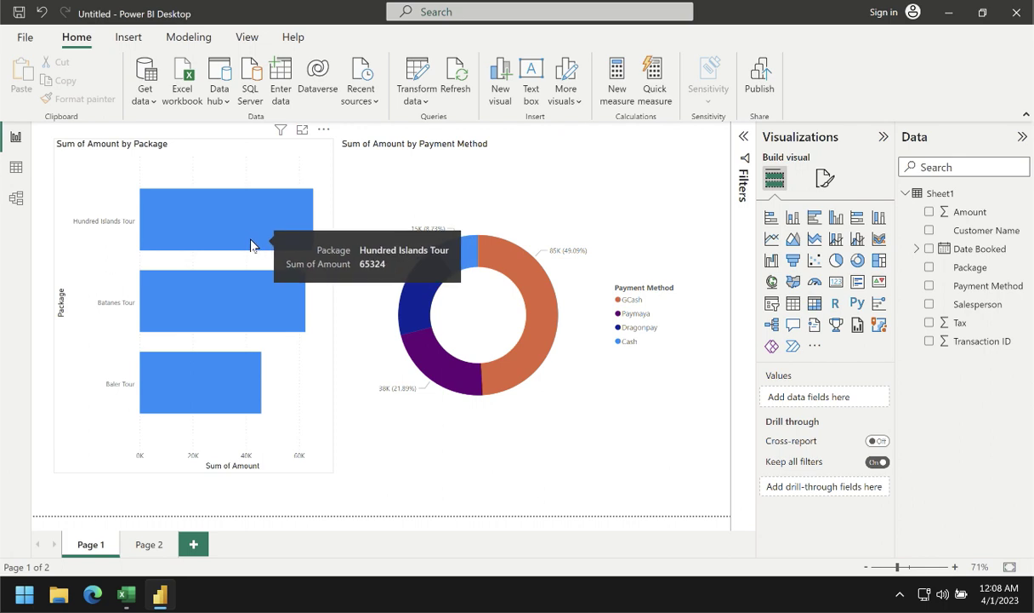
left_click(194, 230)
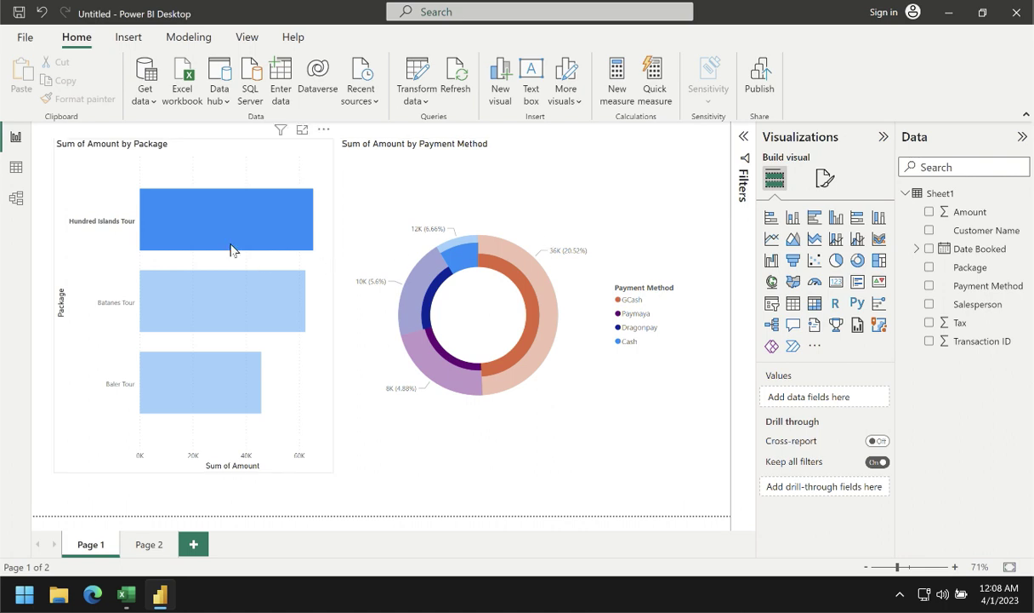
mouse_move(233, 246)
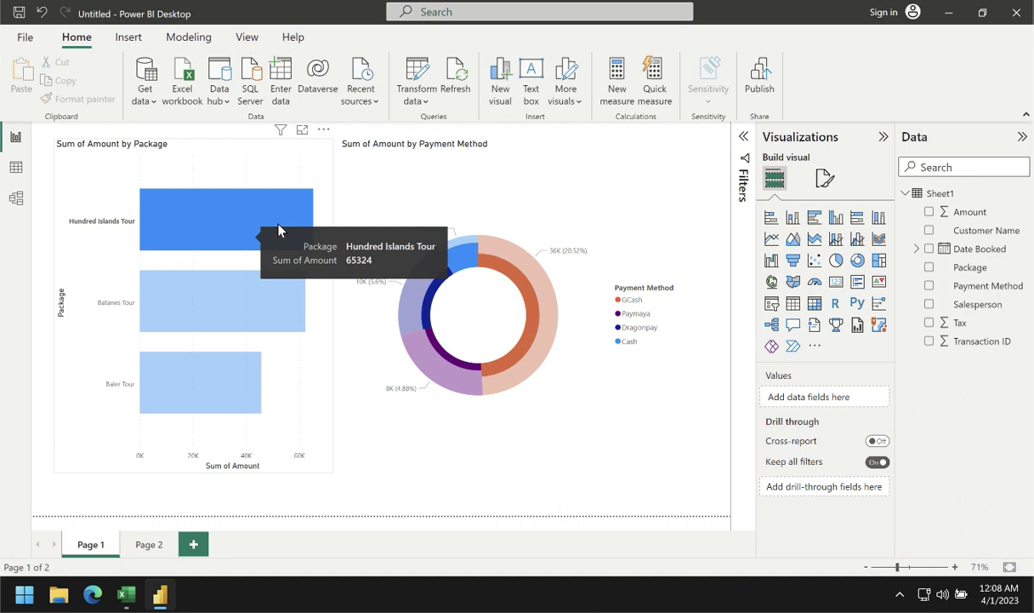
left_click(247, 312)
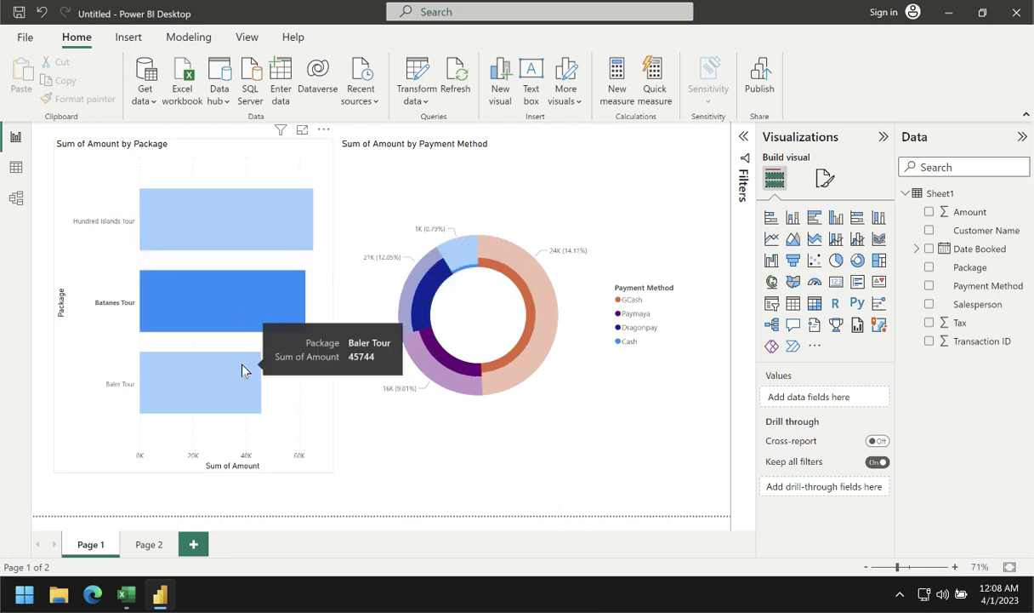
left_click(242, 367)
left_click(253, 306)
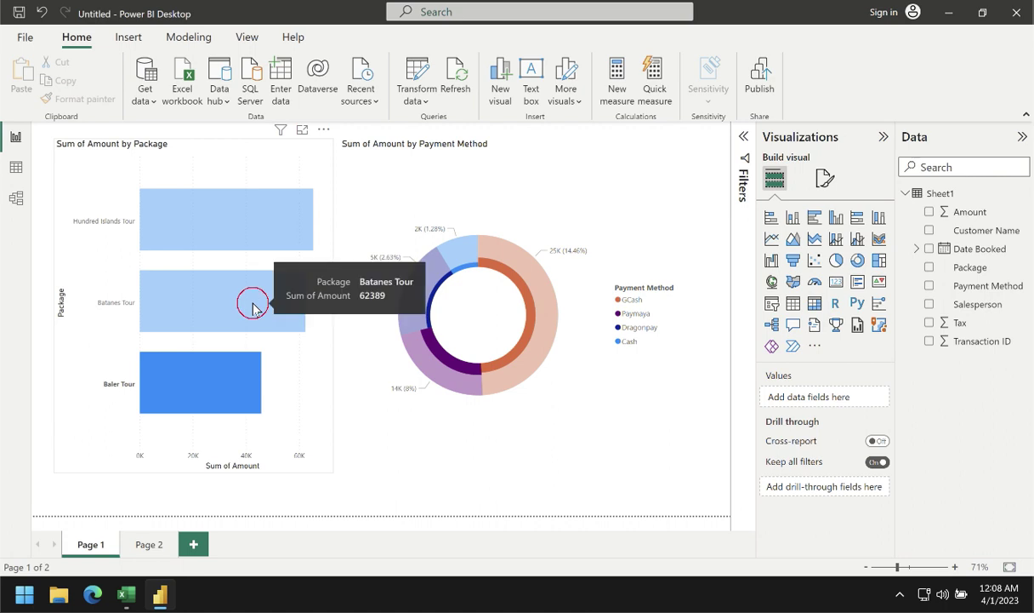
left_click(276, 209)
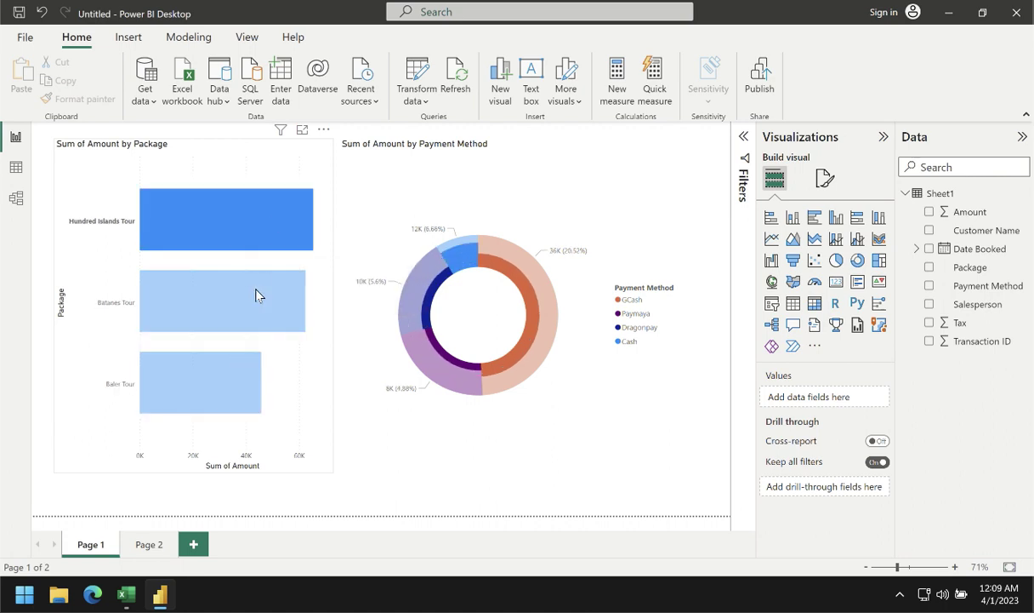
left_click(256, 299)
left_click(222, 387)
left_click(531, 482)
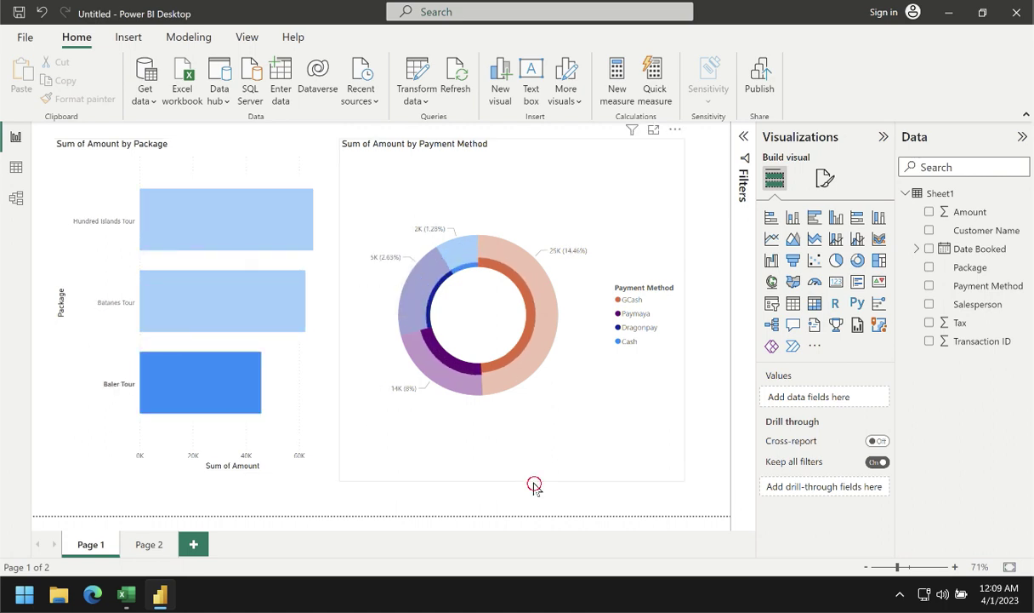
left_click(538, 443)
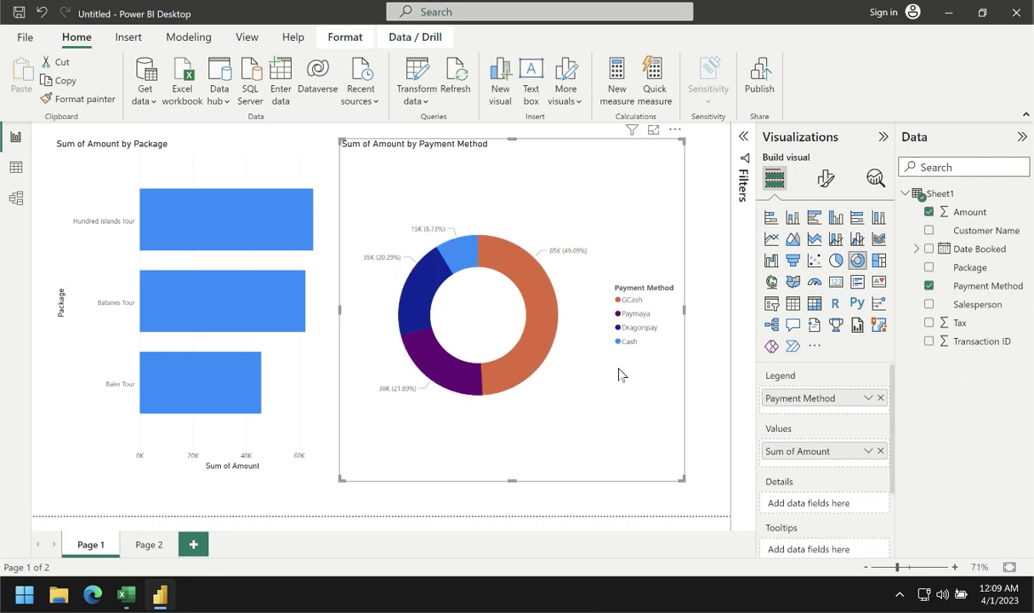
Cross-highlight the package bars by each payment method slice in turn, ending with GCash.
left_click(528, 282)
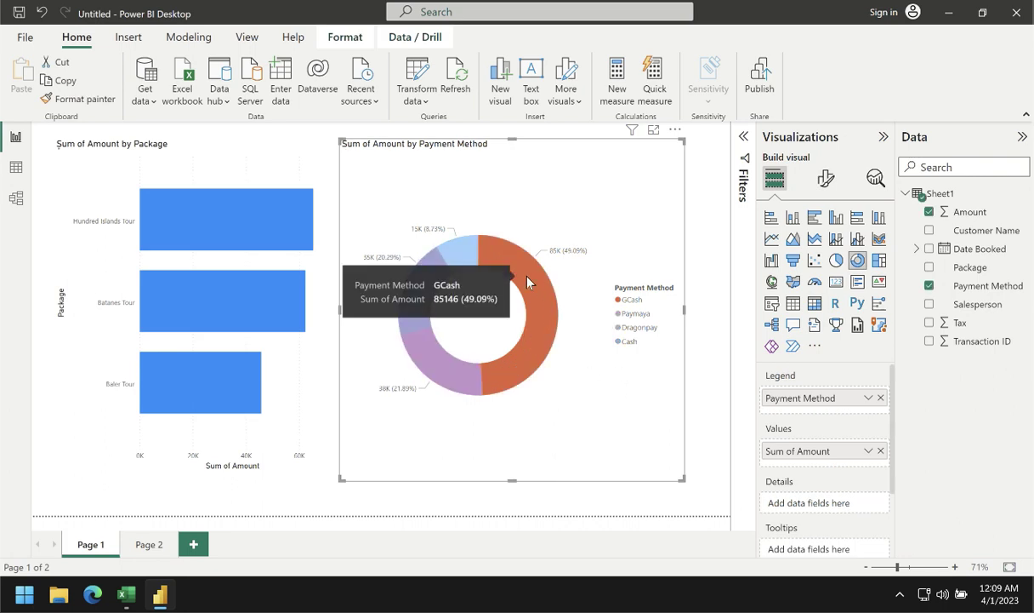
left_click(458, 259)
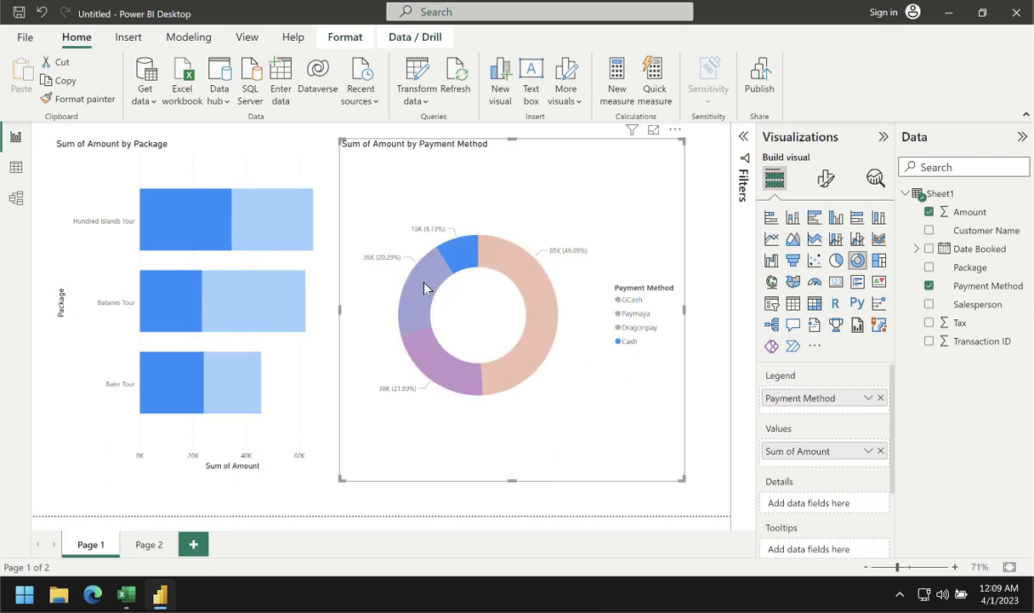
left_click(427, 288)
left_click(459, 377)
left_click(530, 358)
left_click(459, 255)
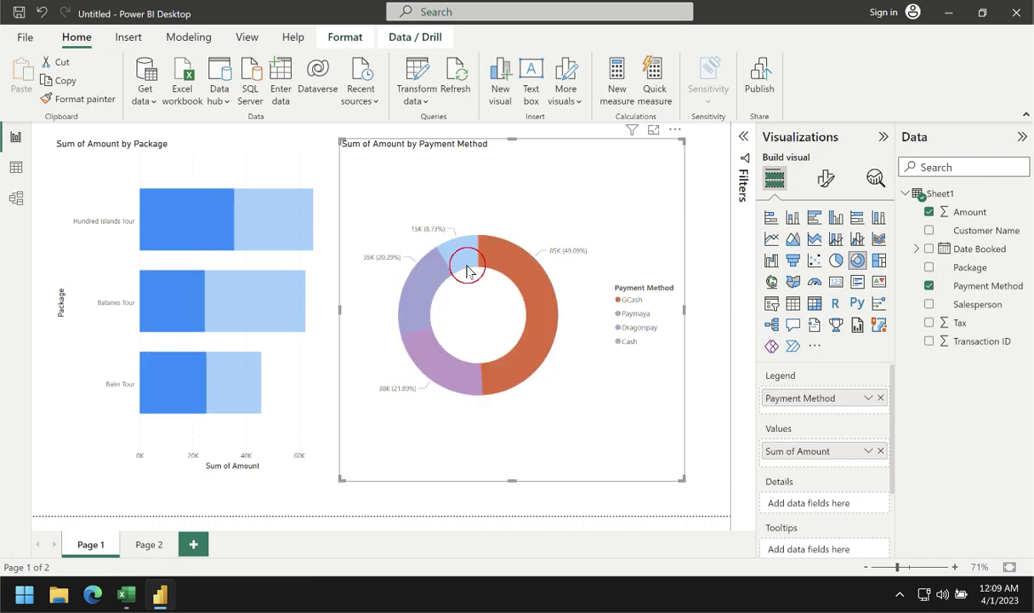
left_click(428, 283)
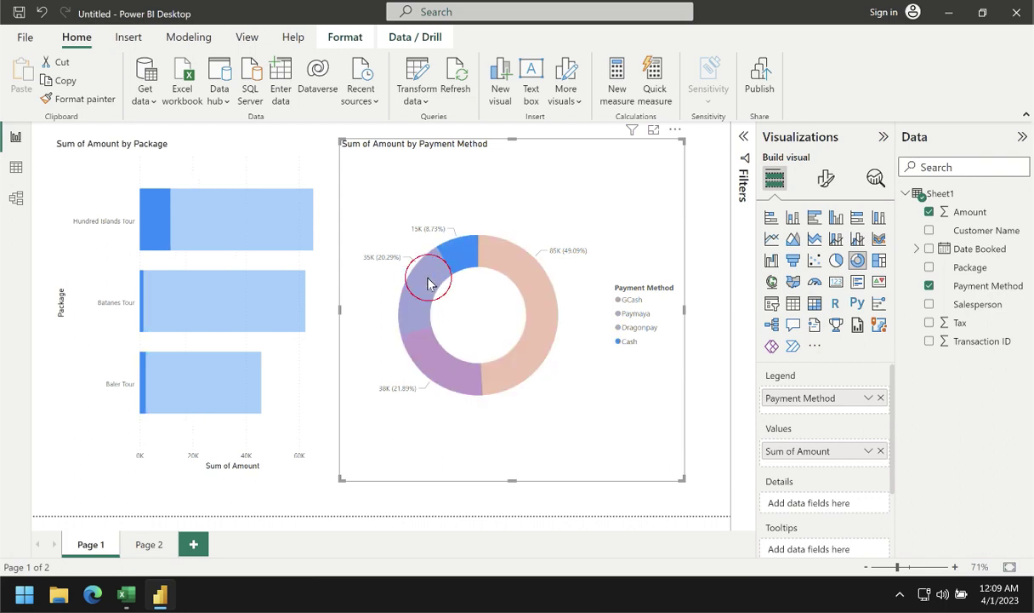
left_click(481, 253)
left_click(528, 274)
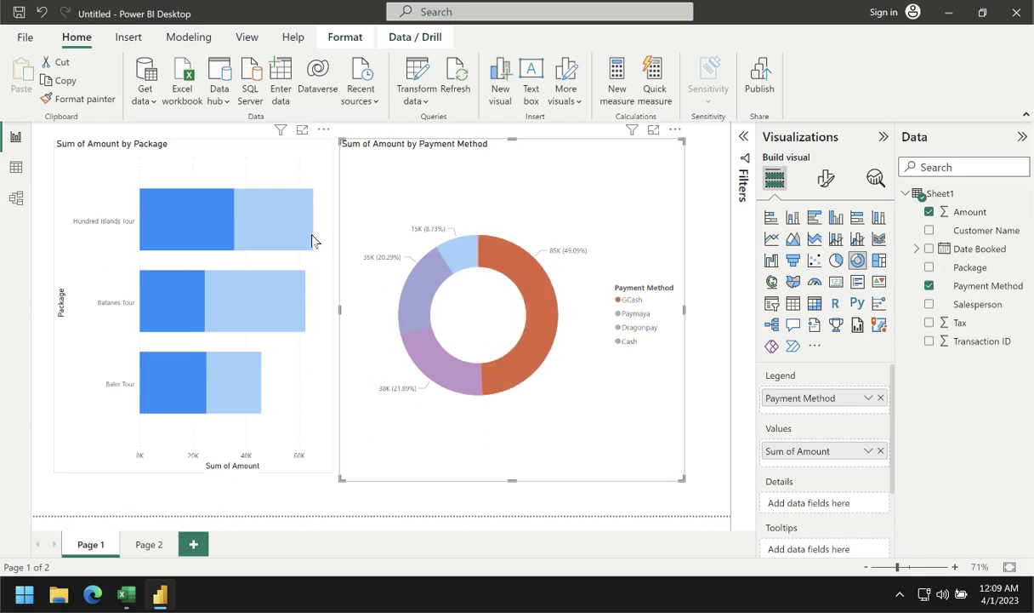
Cross-highlight the package bars by the Cash slice and examine its share in the Hundred Islands and Batanes tours.
left_click(457, 257)
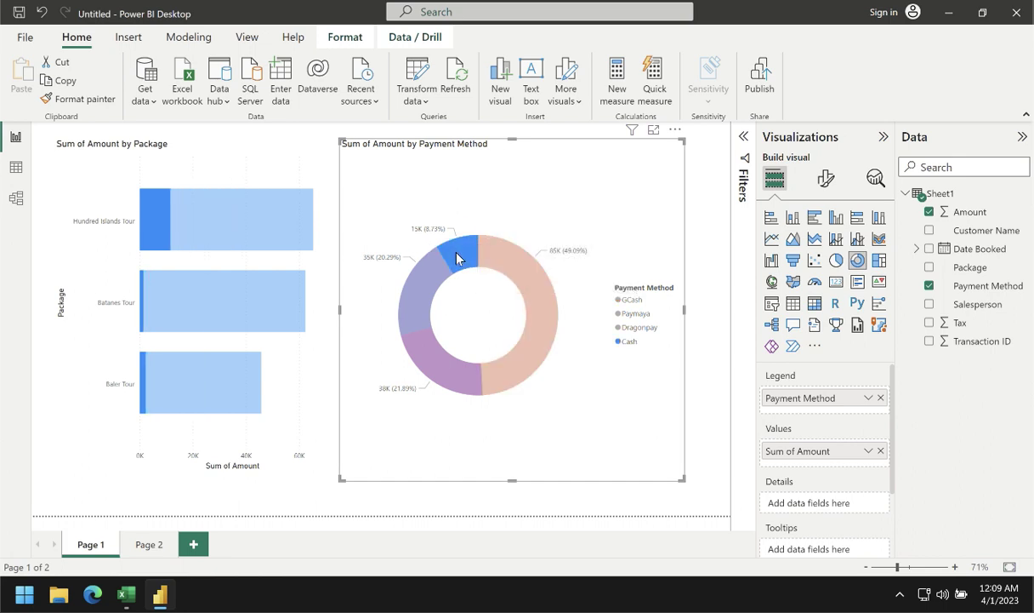
mouse_move(410, 252)
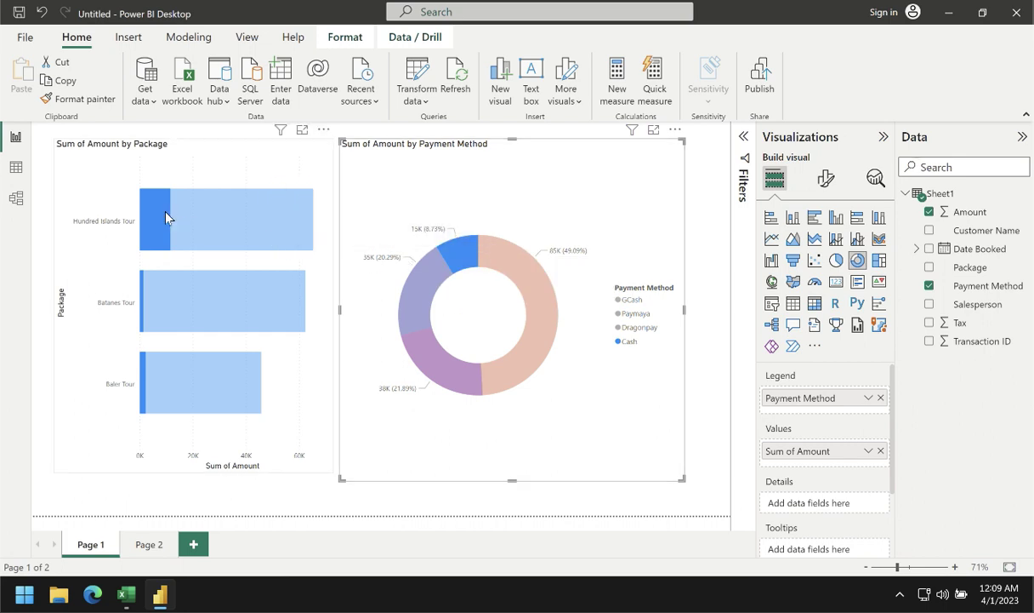
mouse_move(170, 218)
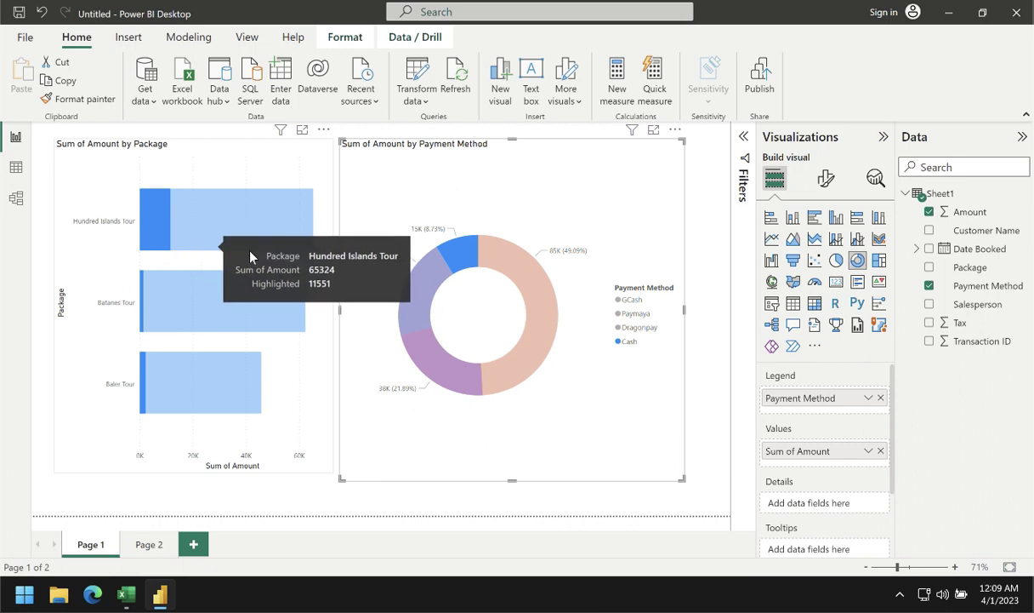
mouse_move(457, 254)
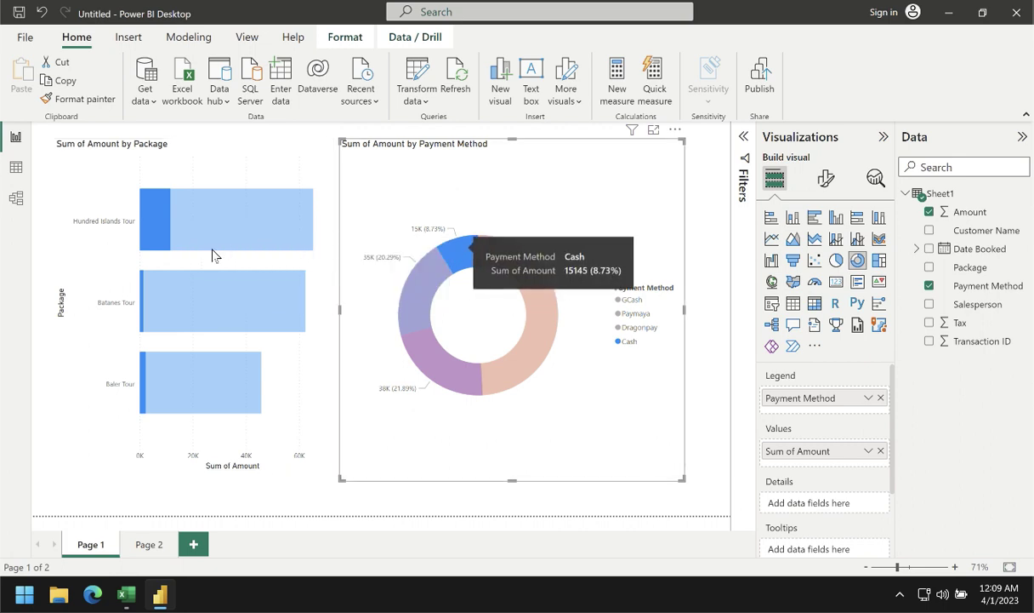
mouse_move(145, 292)
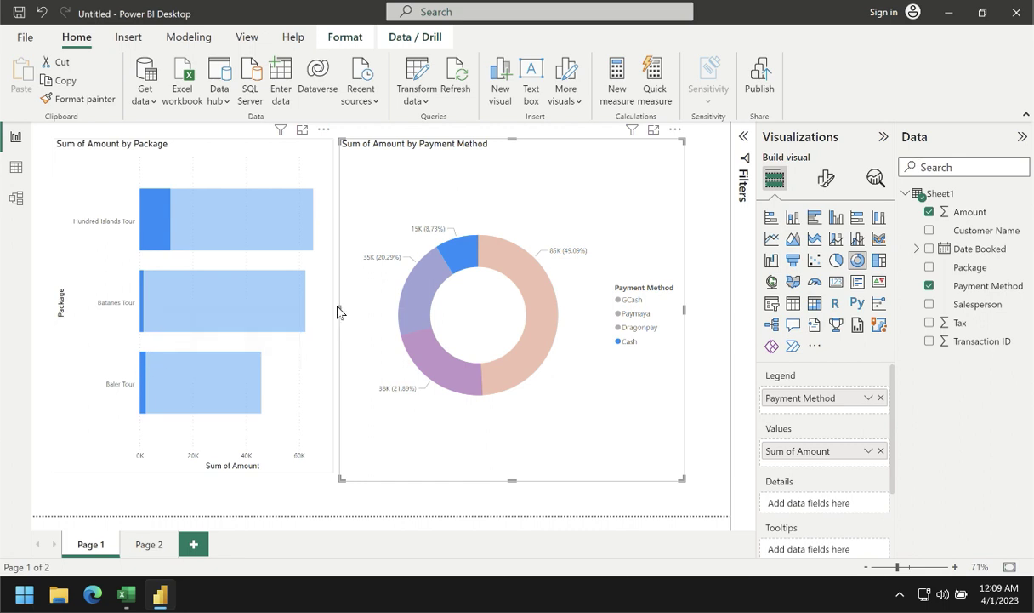
Cross-highlight the package bars by the GCash slice and examine its share in the Hundred Islands Tour bar.
left_click(537, 284)
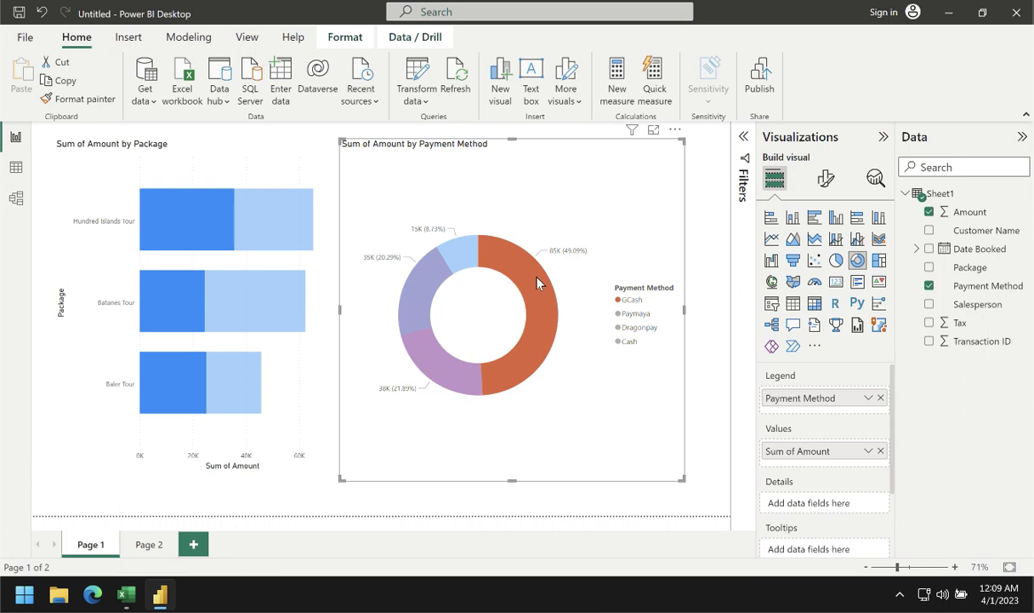
mouse_move(286, 240)
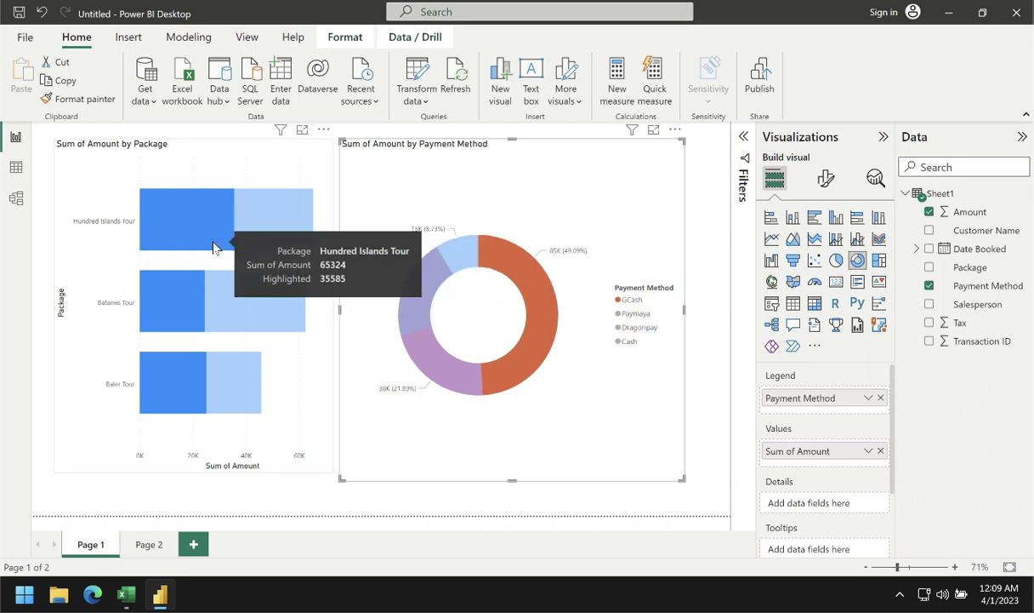
left_click(439, 507)
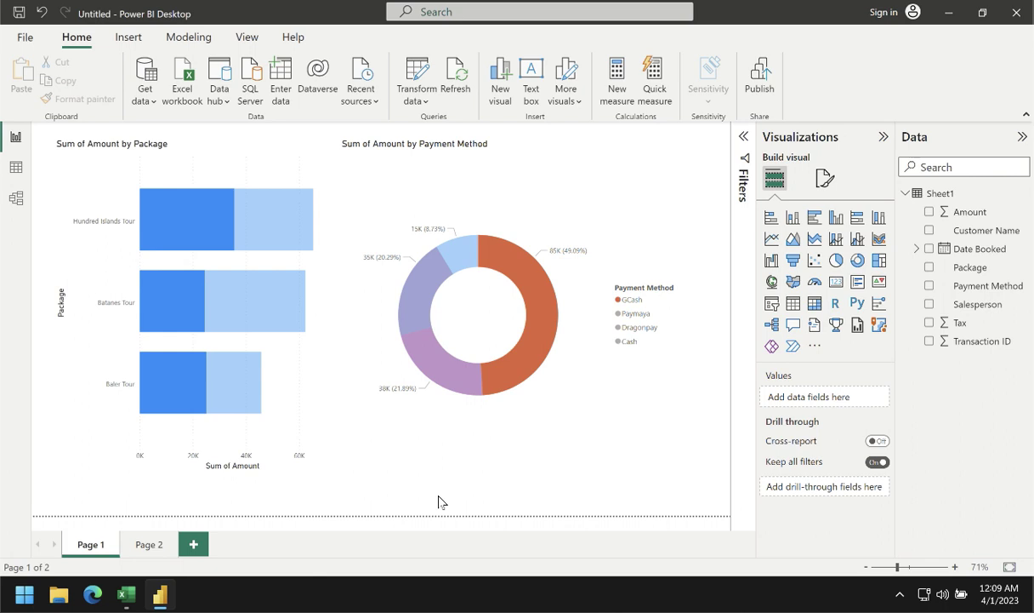
Cycle the cross-highlighting of the package bars through the Cash, Dragonpay, Paymaya and GCash slices twice.
left_click(463, 259)
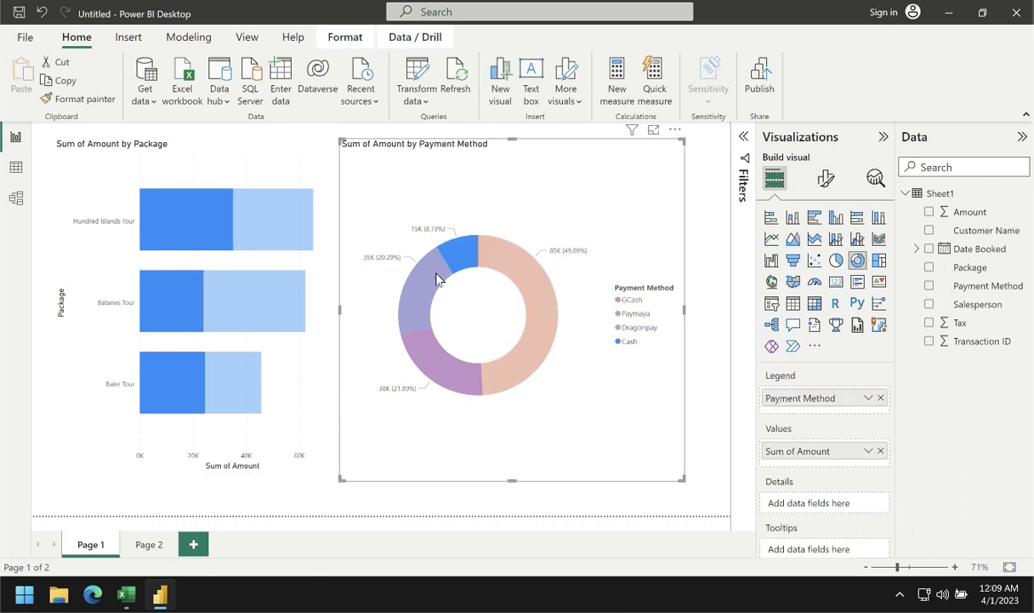
left_click(433, 311)
left_click(439, 363)
left_click(542, 336)
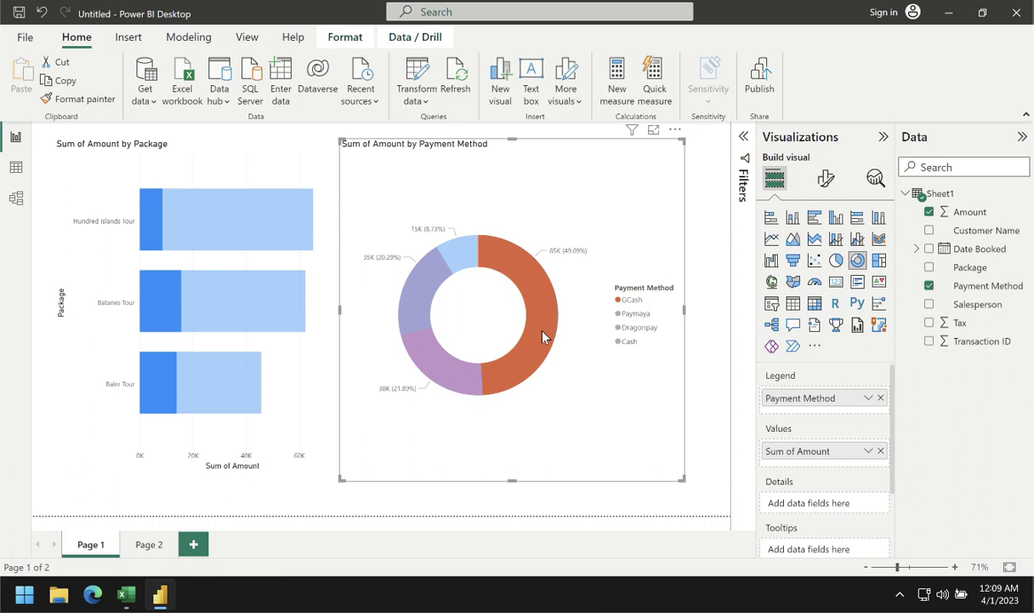
left_click(464, 256)
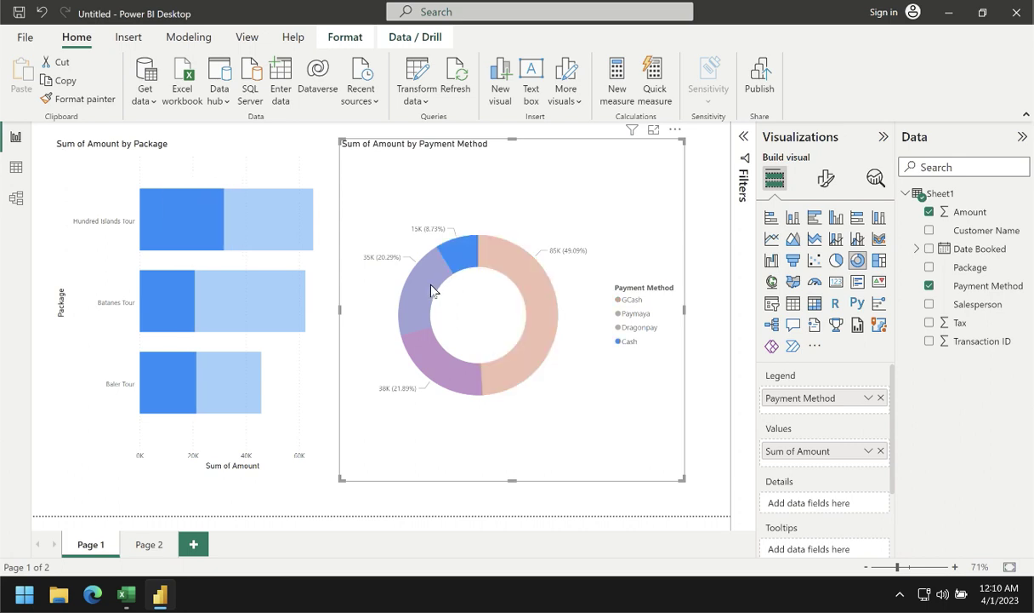
left_click(431, 290)
left_click(443, 370)
left_click(519, 336)
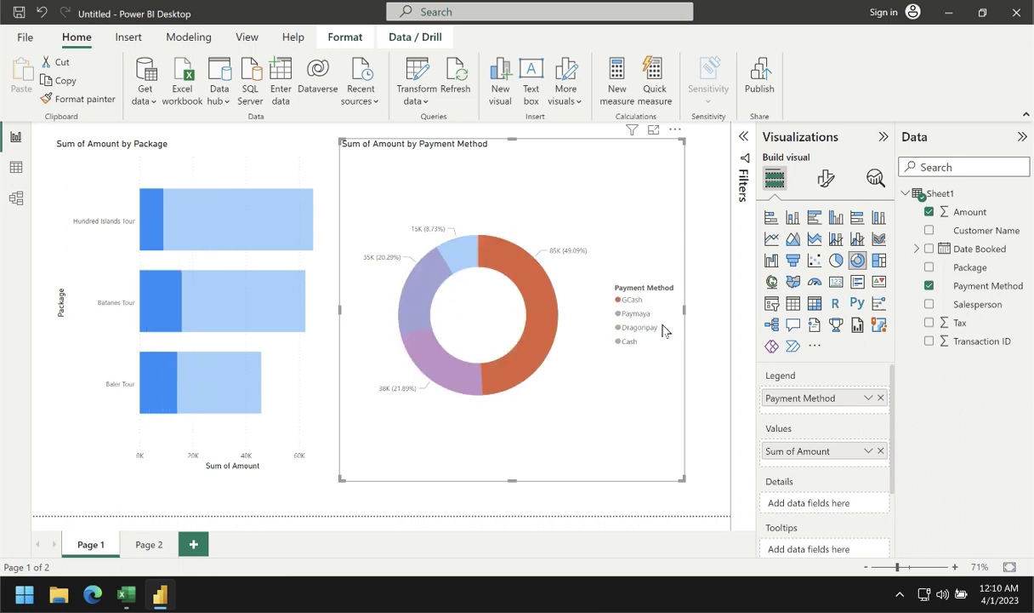
Clear the payment method highlighting from both charts and deselect the donut chart.
left_click(696, 321)
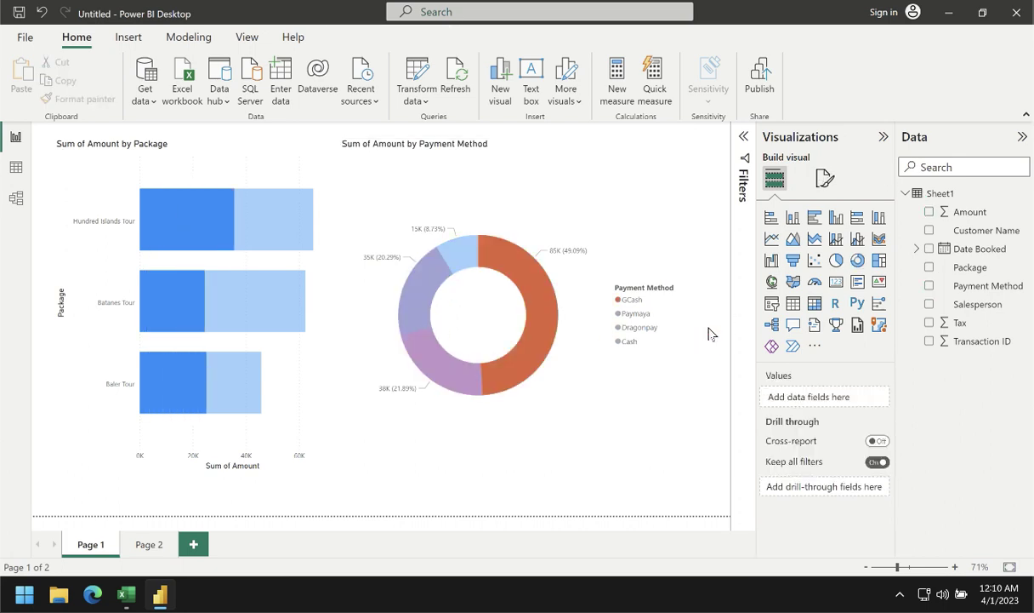
left_click(671, 421)
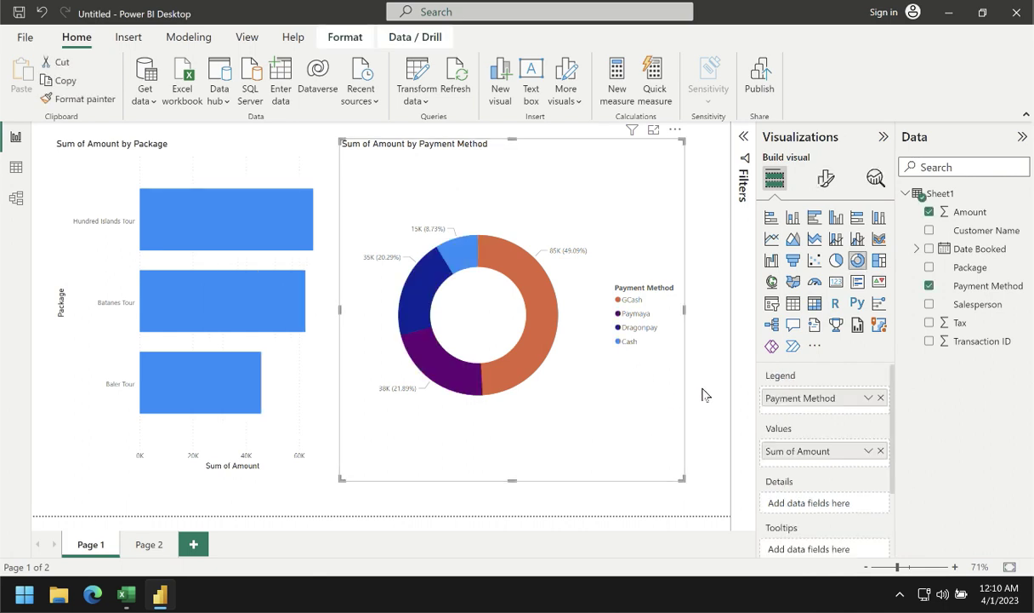
left_click(703, 394)
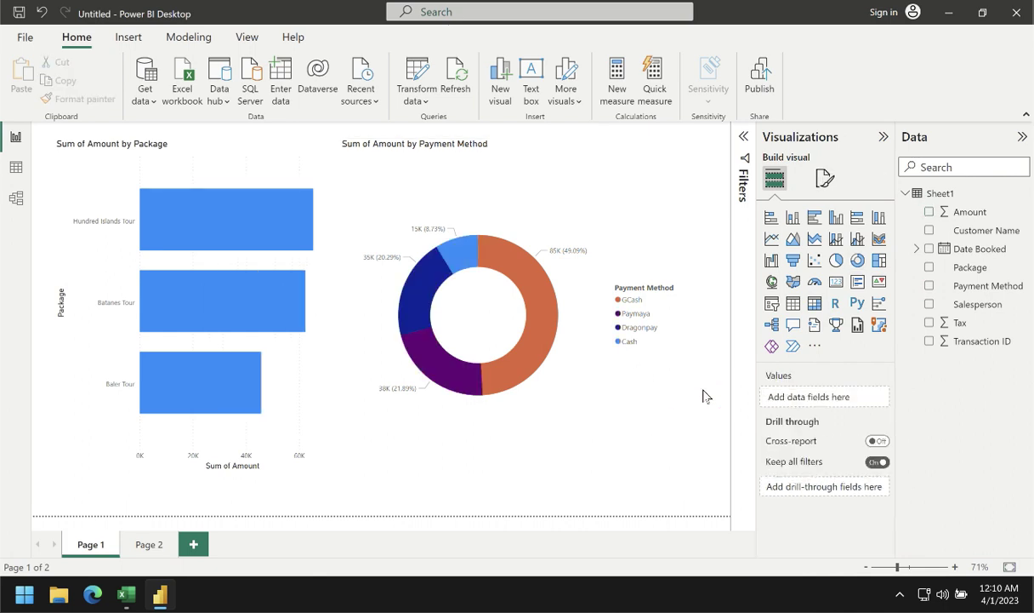